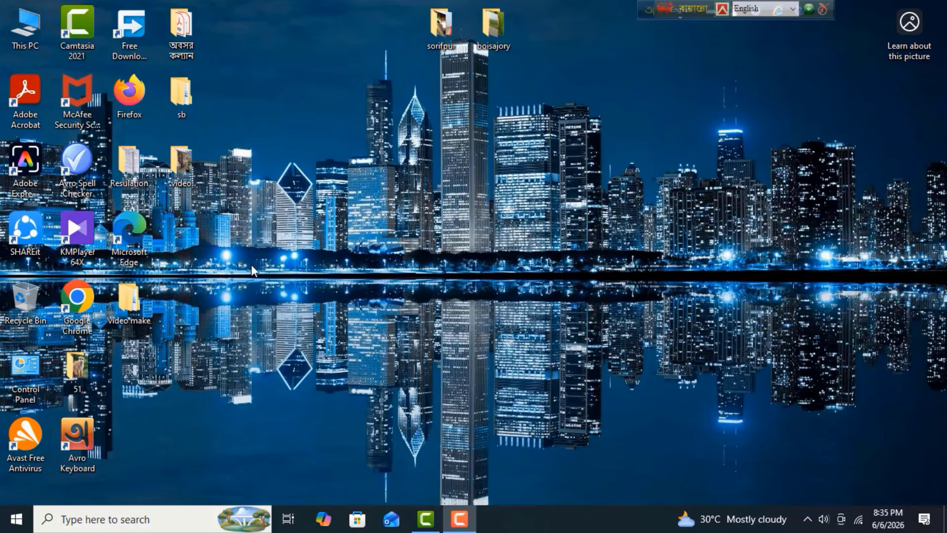
Step: Open Google Chrome and load the teacher transfer management site at ngttdshe.teletalk.com.bd
double_click(84, 301)
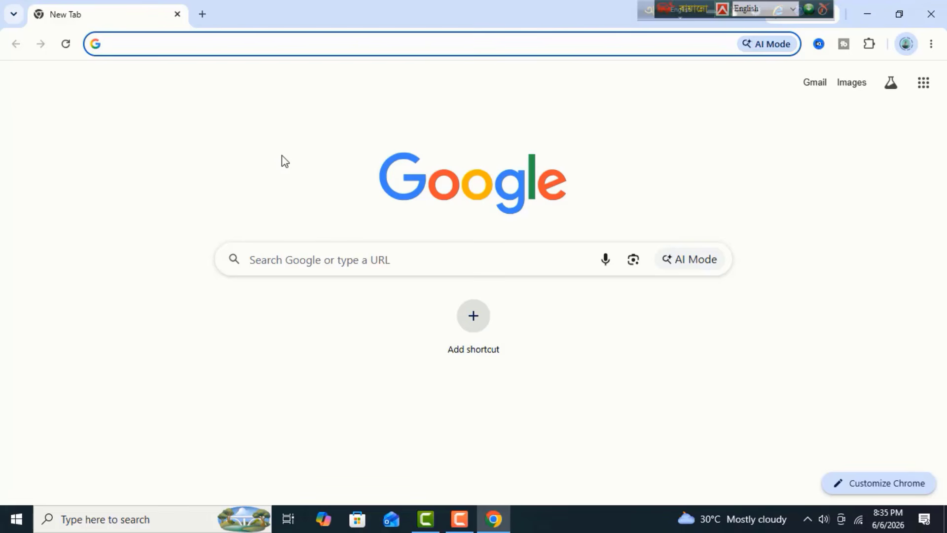
click(147, 42)
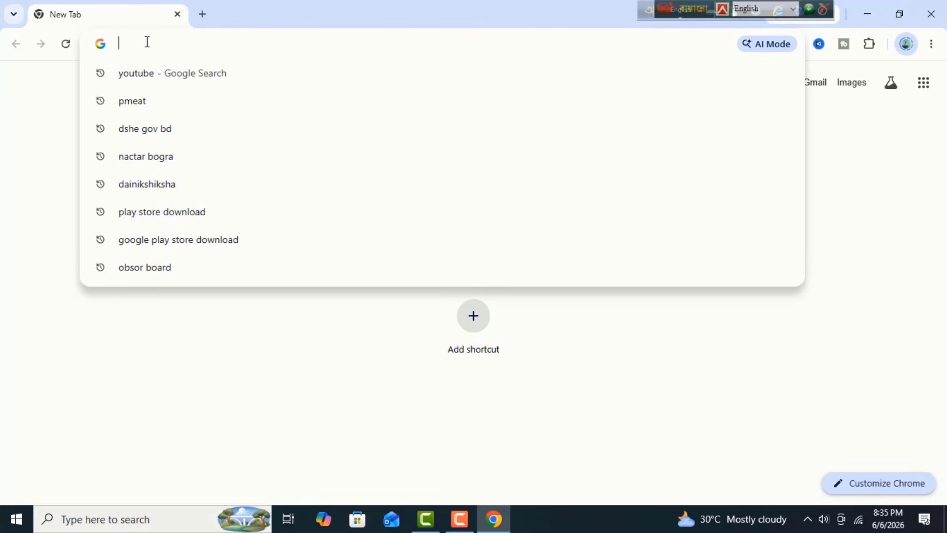
text(ng)
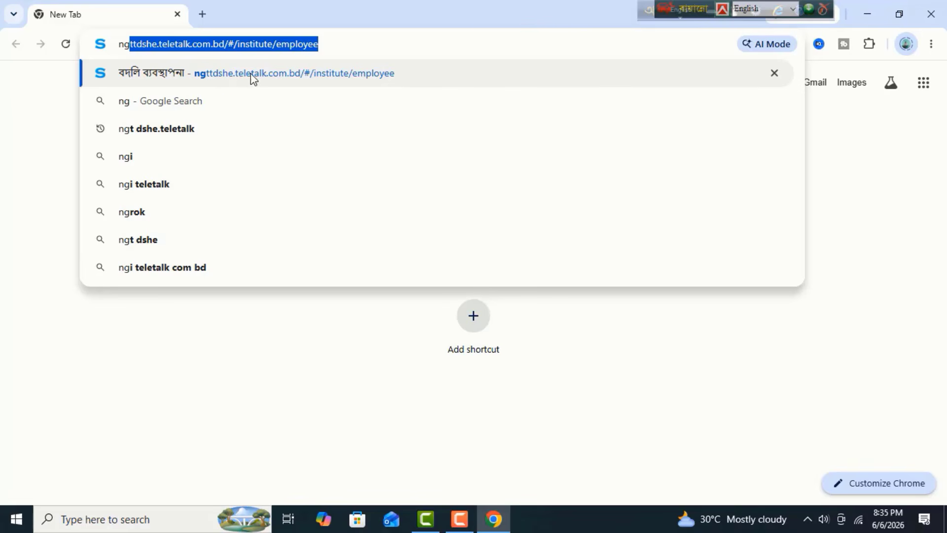
click(214, 76)
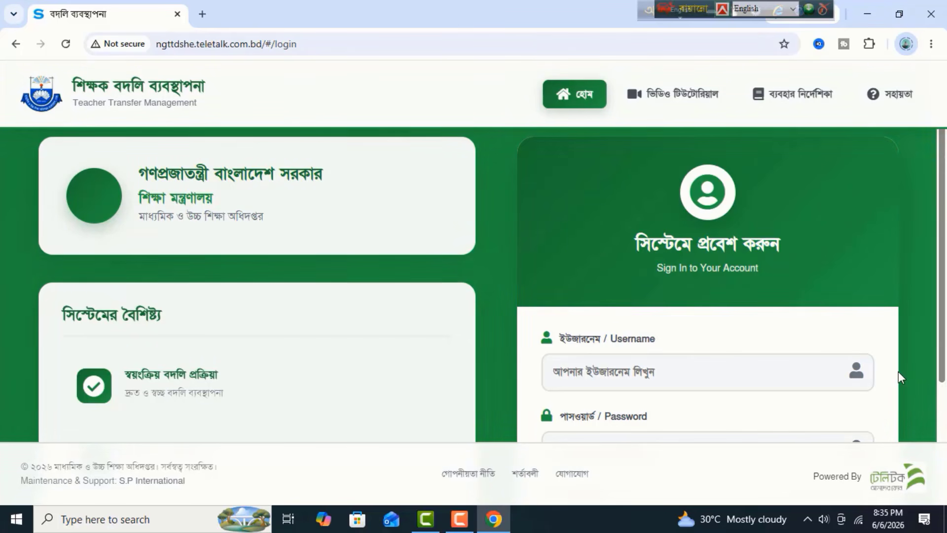
Step: Sign in to the teacher transfer system with the institution's username and account password
scroll(934, 390, down, 3)
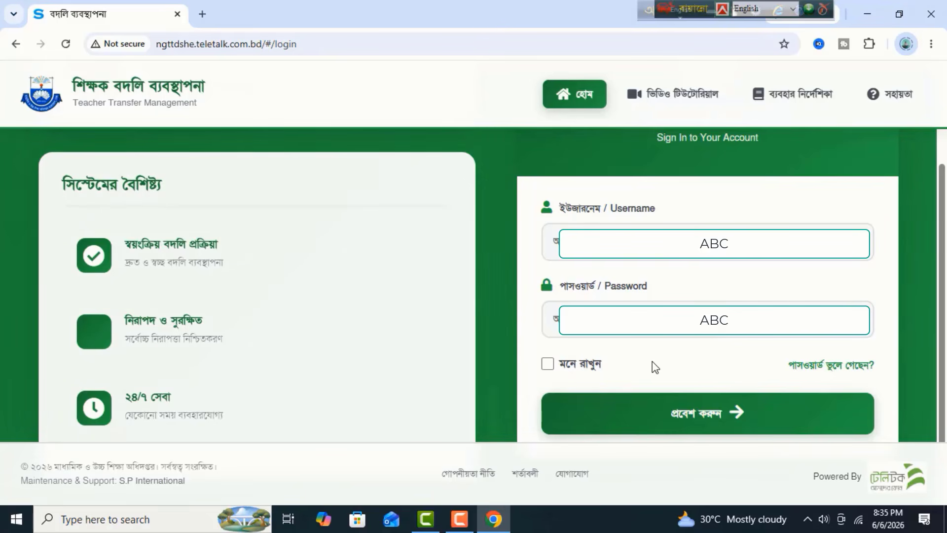
click(573, 242)
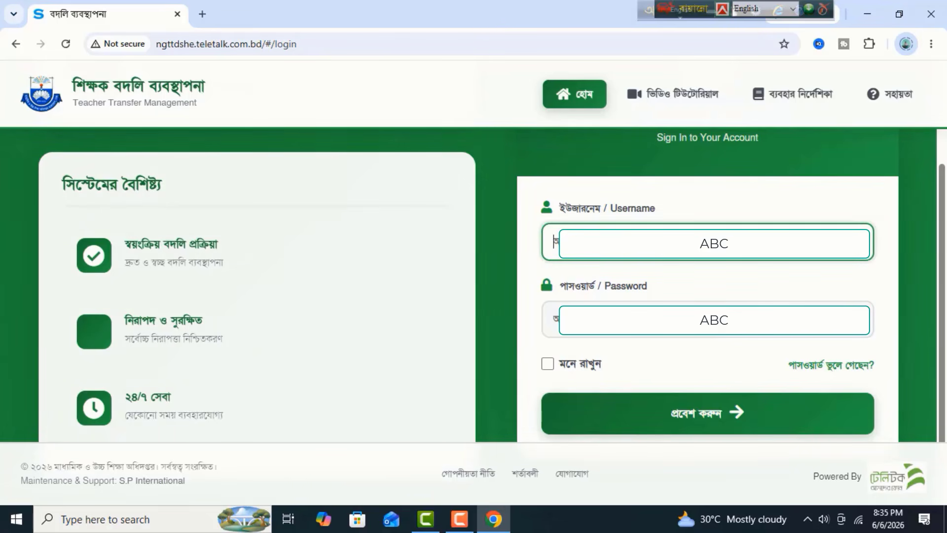
text(1)
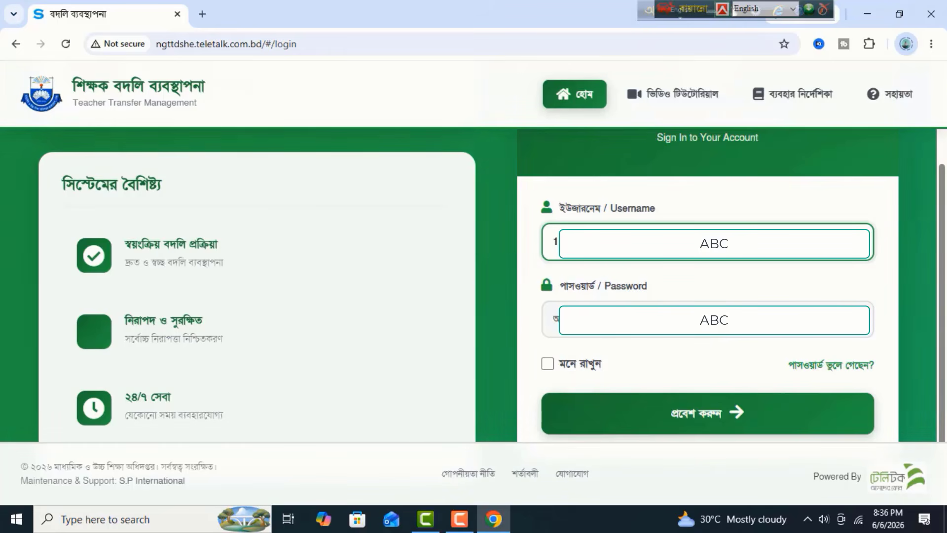
click(708, 319)
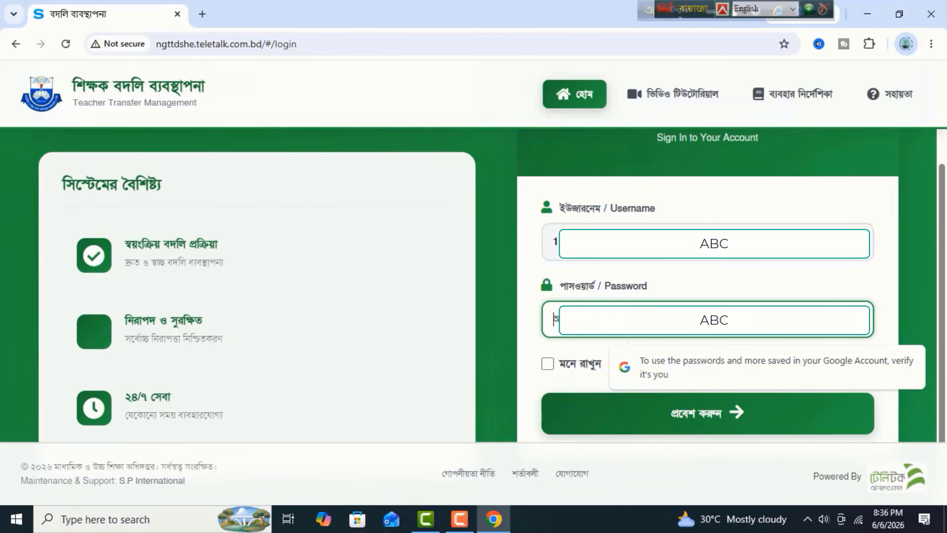
text(••)
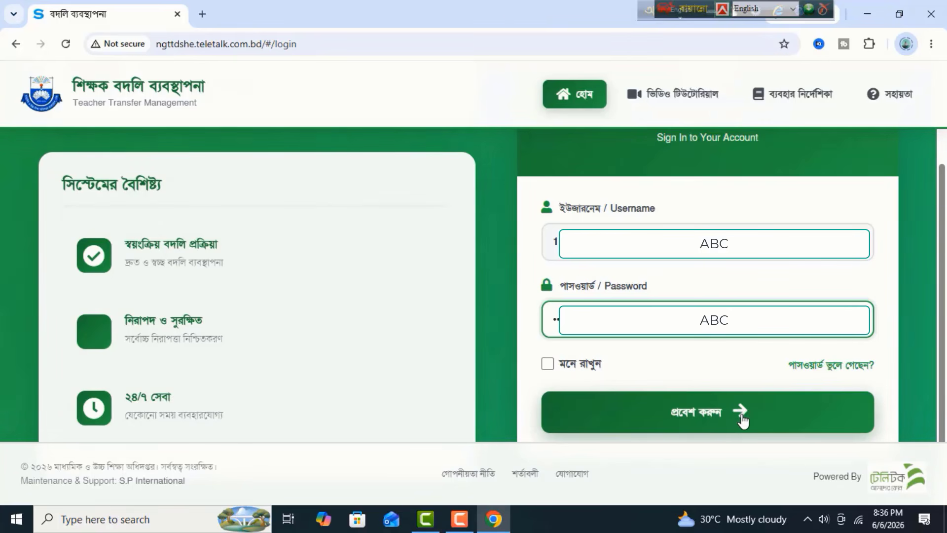
click(742, 416)
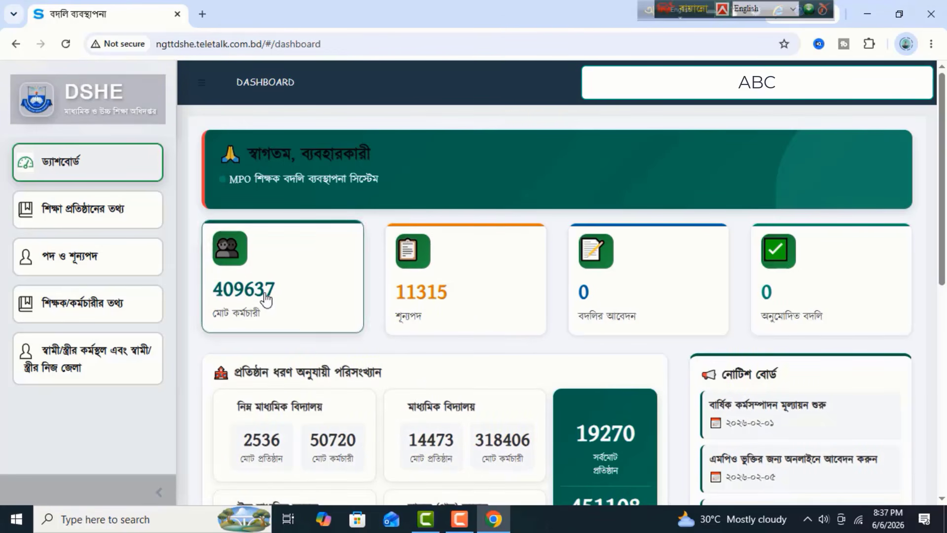
Step: Open the শিক্ষা প্রতিষ্ঠানের তথ্য page and examine the choices for vocational trade, computer lab, co-education/girls/boys, urban/rural location and shift type
click(91, 212)
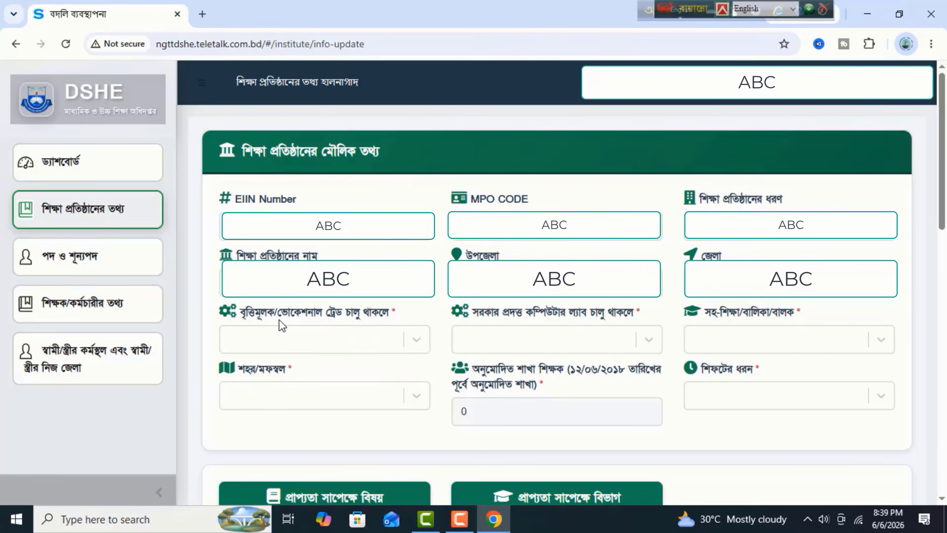
click(419, 342)
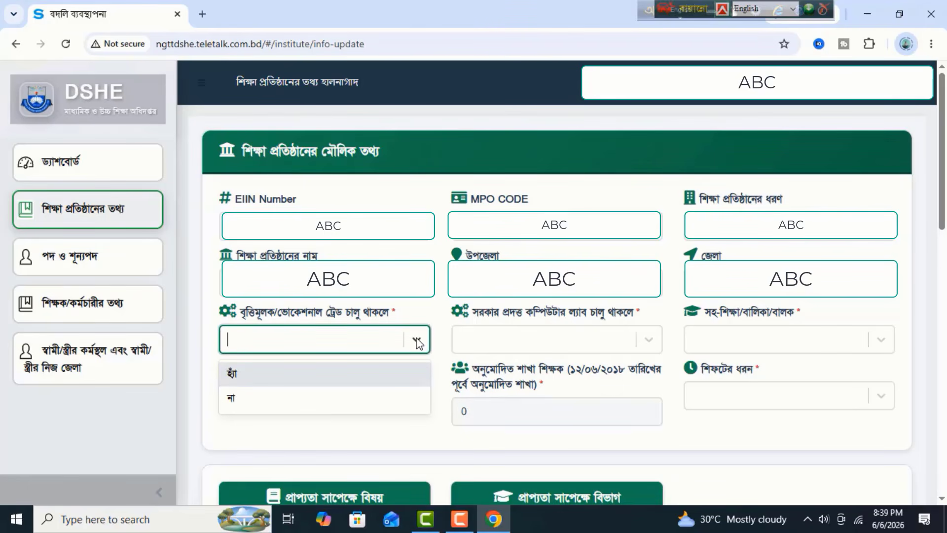
click(417, 341)
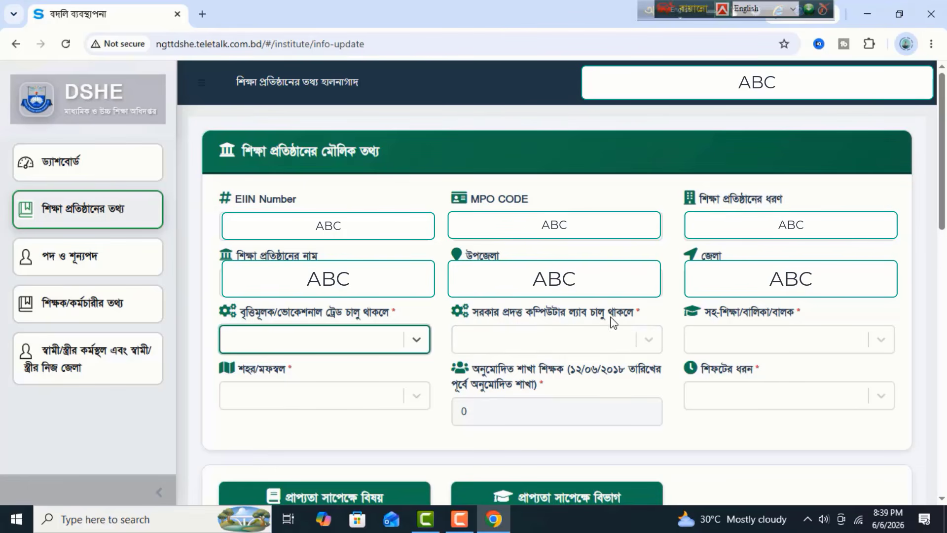
click(648, 340)
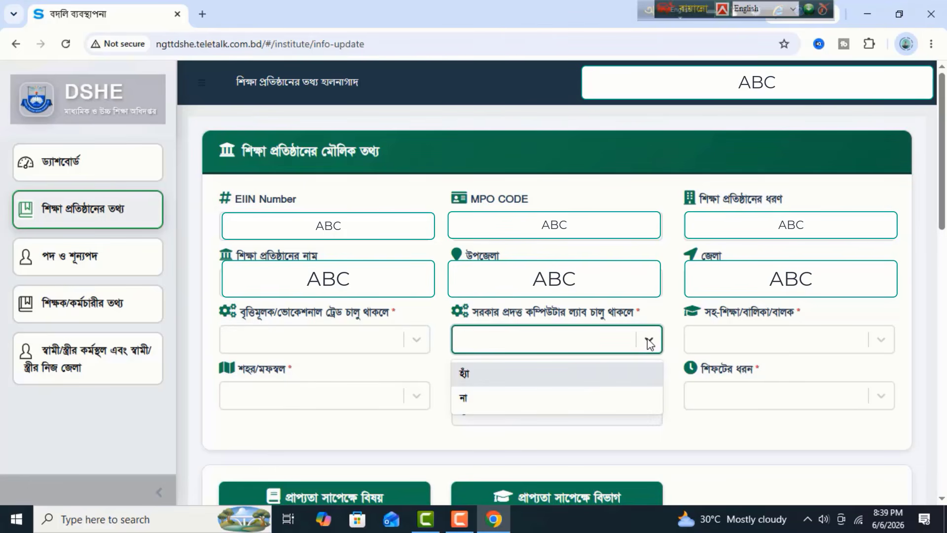
click(649, 342)
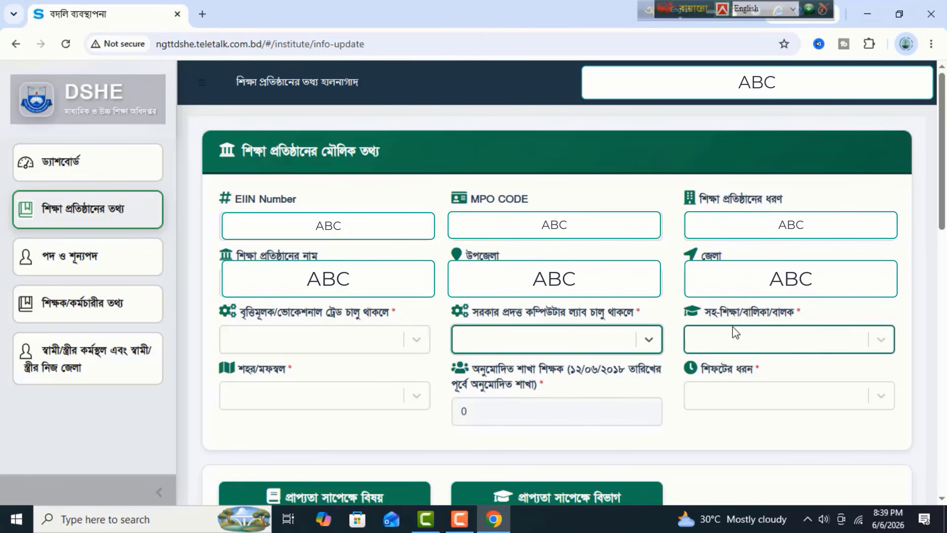
click(803, 336)
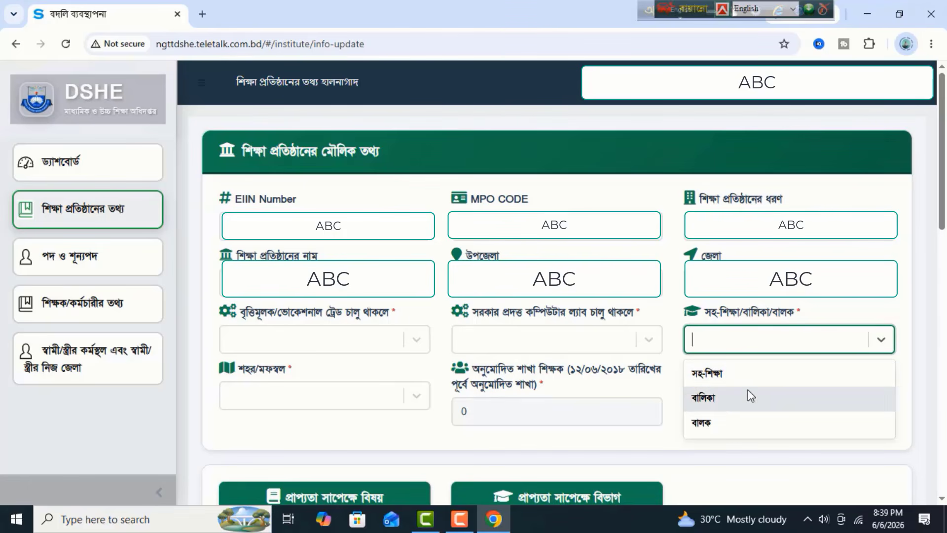
click(919, 376)
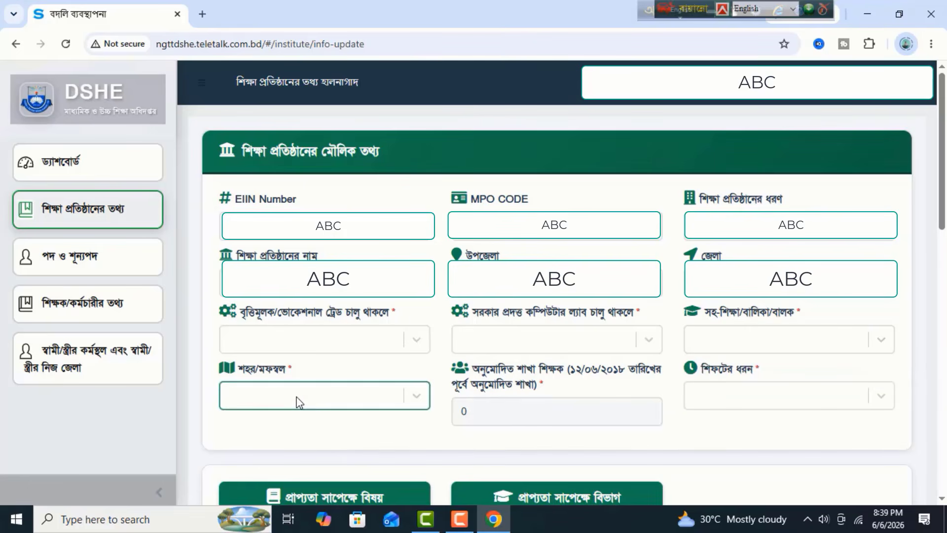
click(398, 400)
click(418, 398)
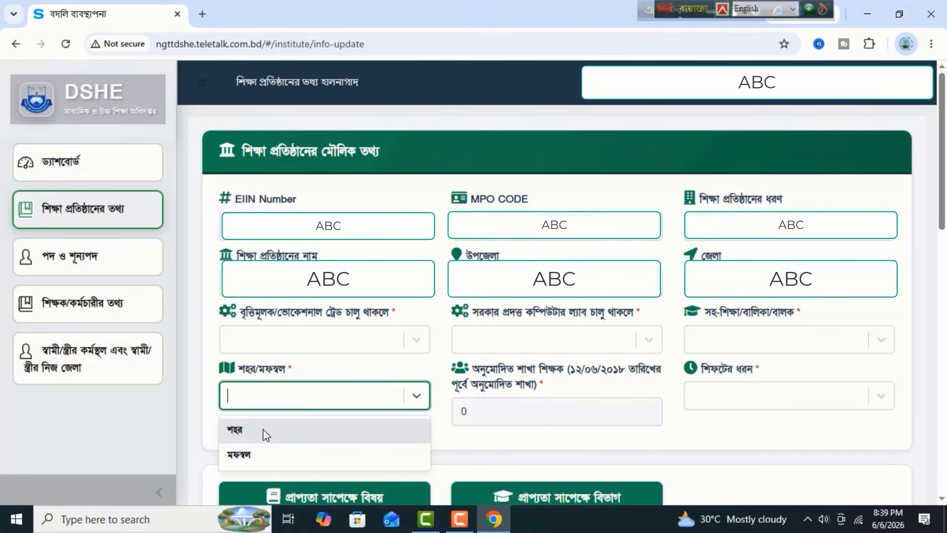
click(438, 413)
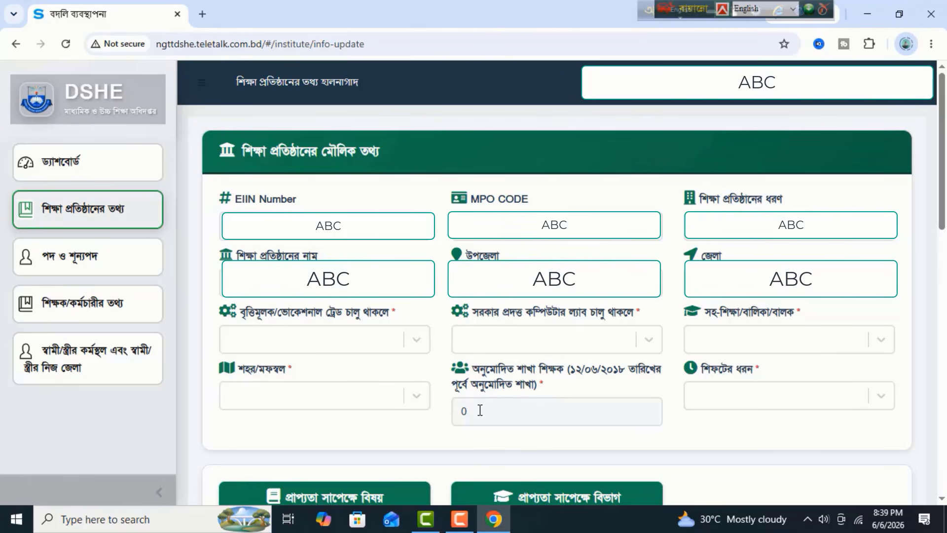
click(882, 397)
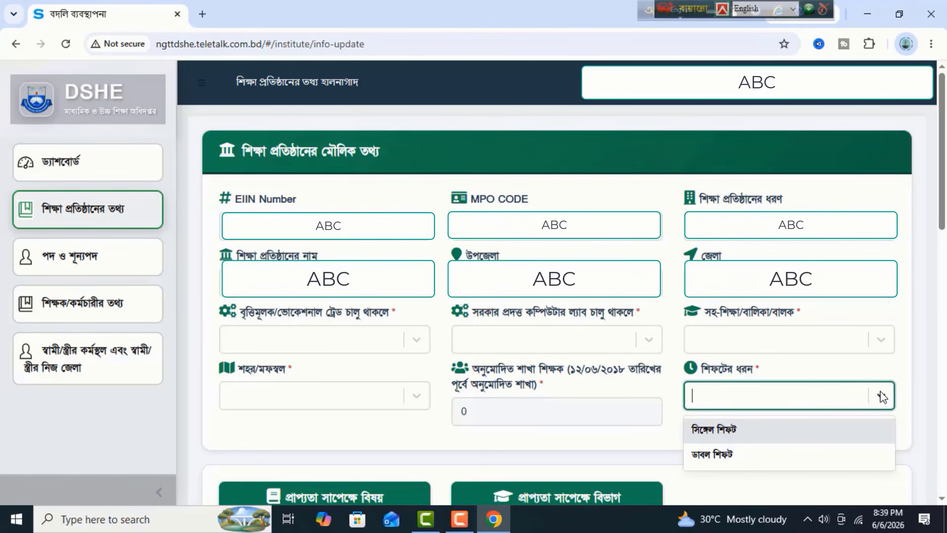
click(883, 397)
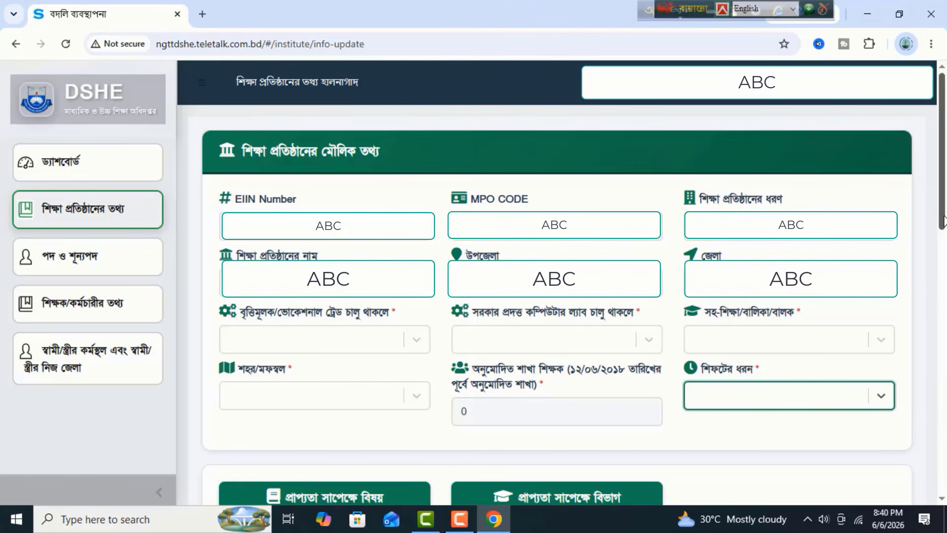
Step: Examine the subject and department options and the ডকুমেন্ট সংযুক্তি list, including browsing the Desktop for an এমপিও সীট file
drag(943, 222, 944, 326)
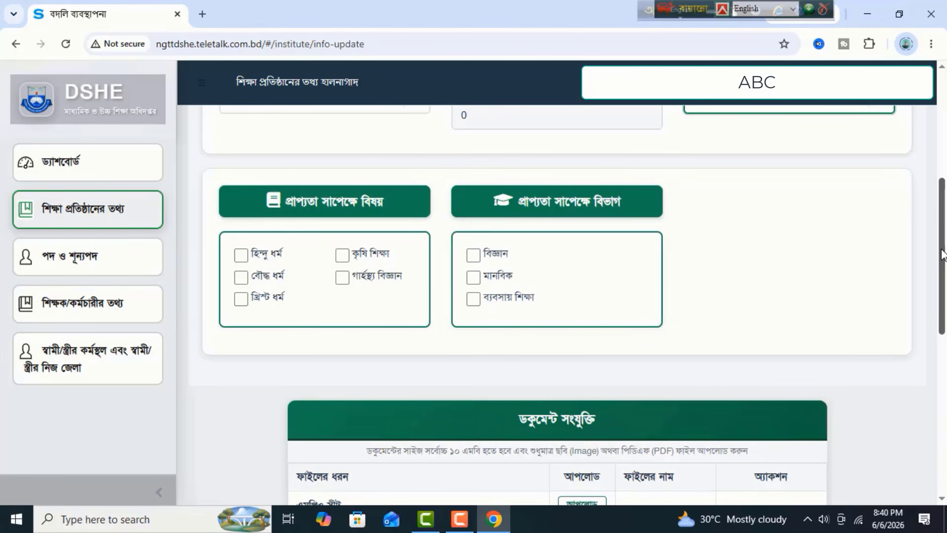
drag(943, 250, 945, 348)
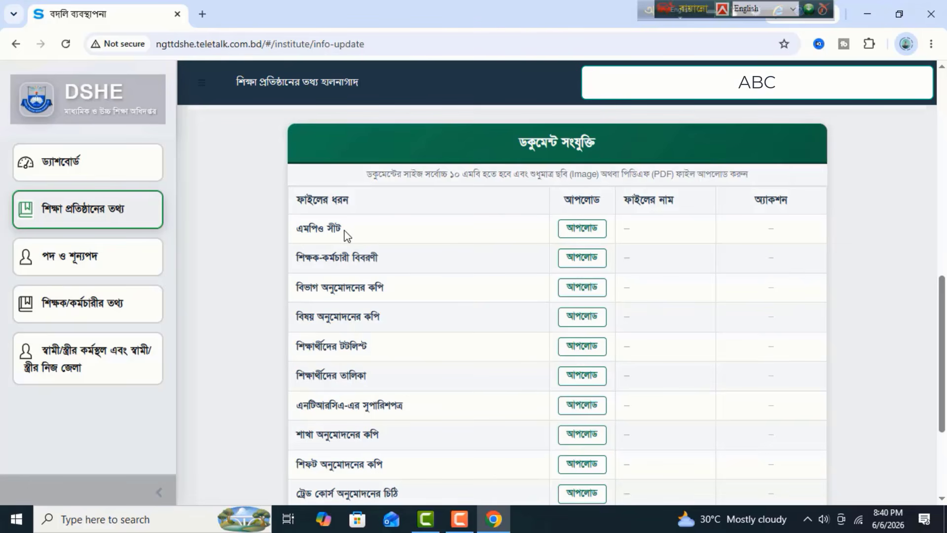
drag(943, 302, 942, 317)
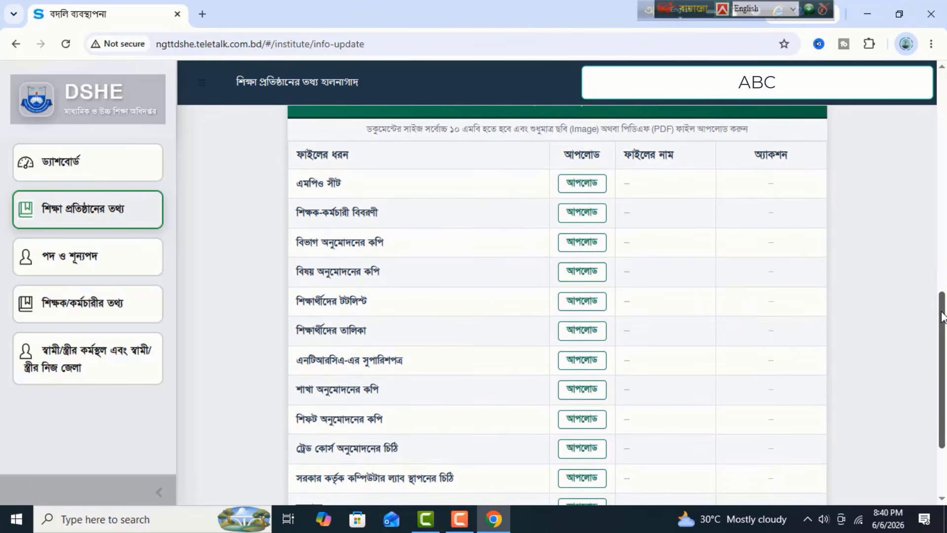
click(583, 183)
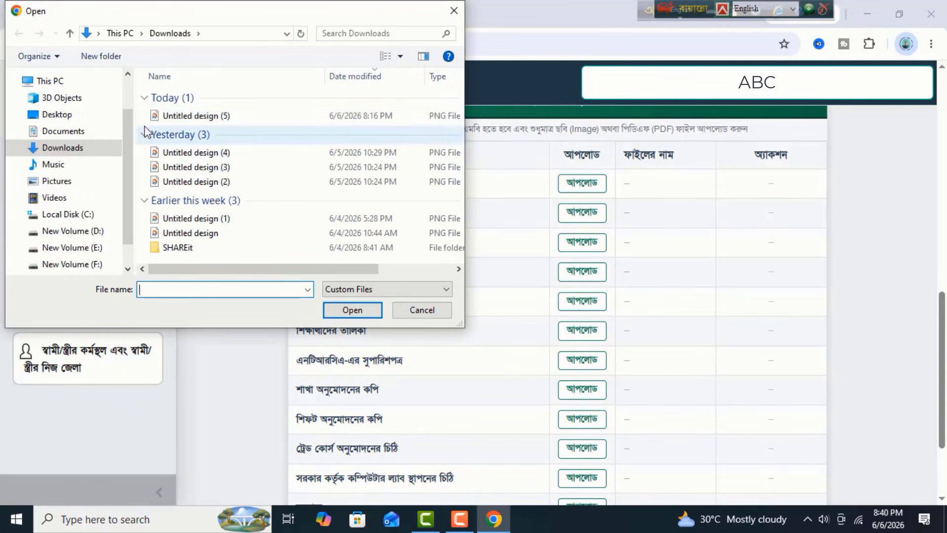
click(58, 116)
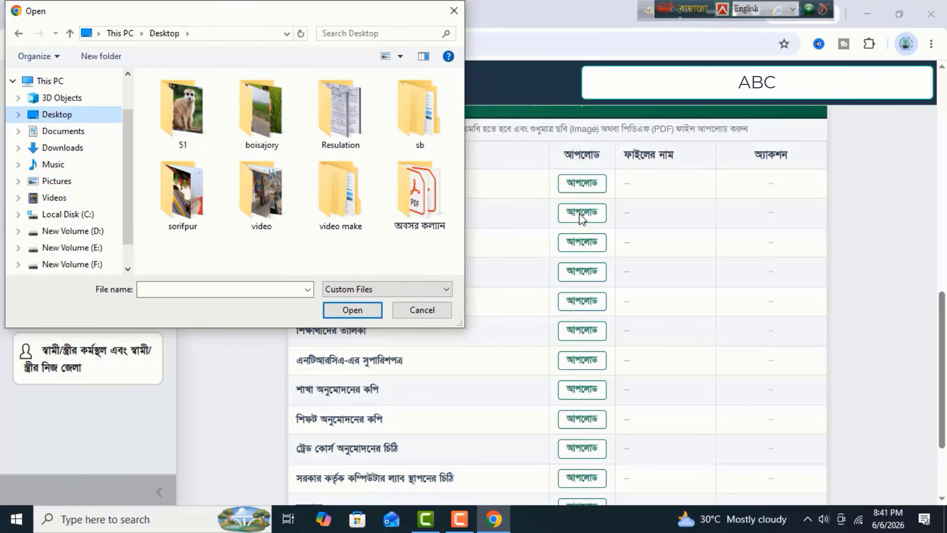
click(420, 310)
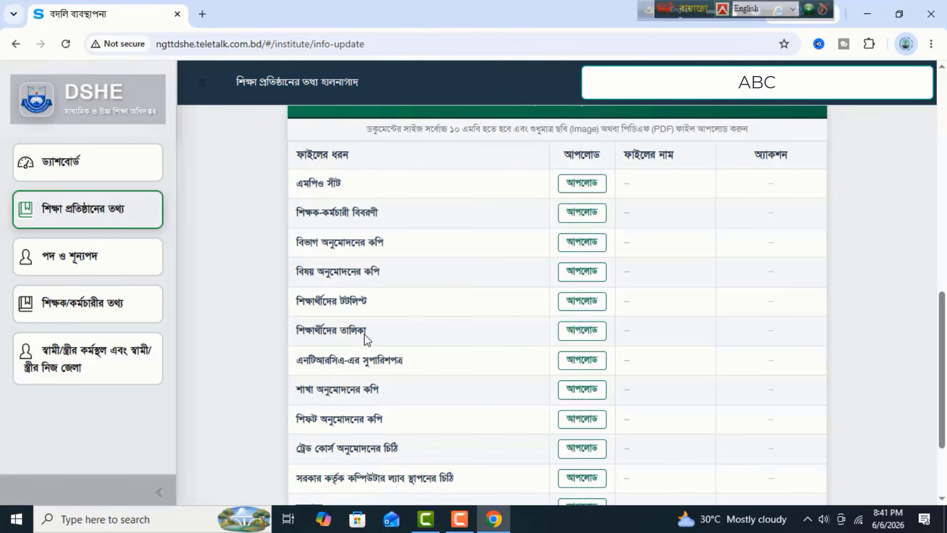
scroll(945, 325, down, 1)
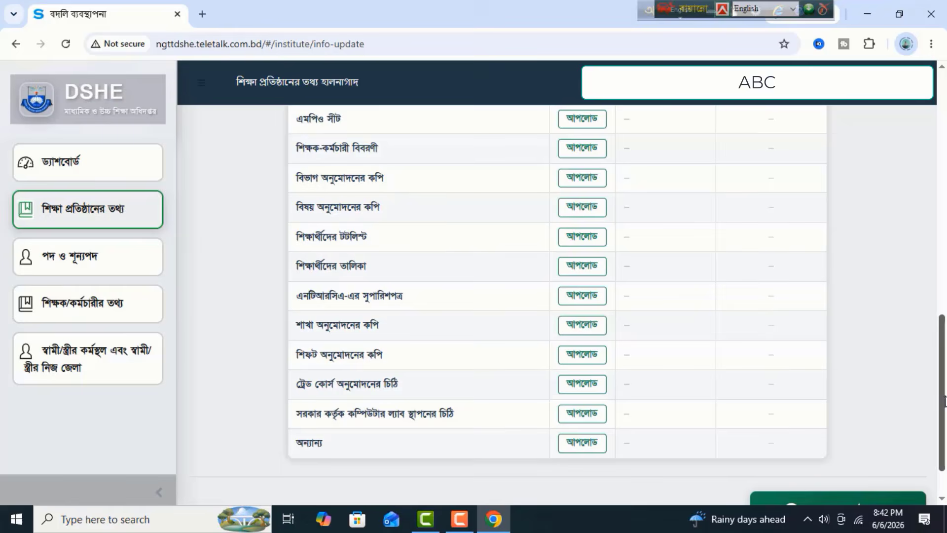
drag(944, 455, 946, 488)
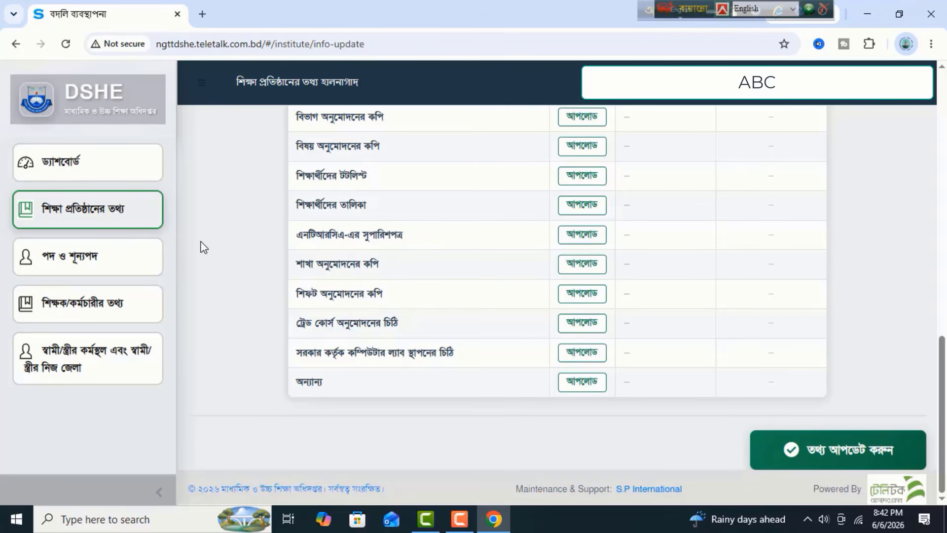
Step: On the পদ ও শূন্যপদ page, set পদের ধরন to প্যাটার্নভুক্ত পদ and ক্যাটাগরি to প্রশাসনিক
click(93, 259)
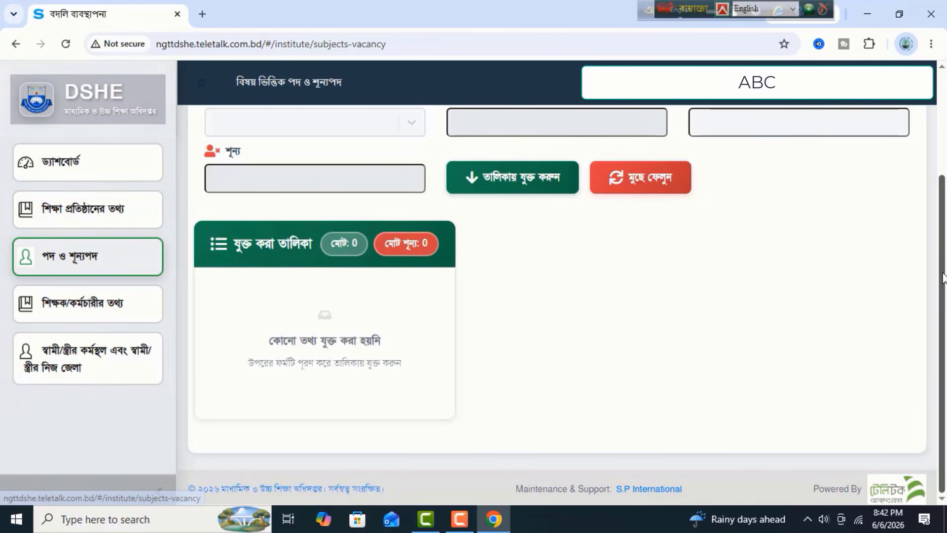
drag(943, 279, 946, 160)
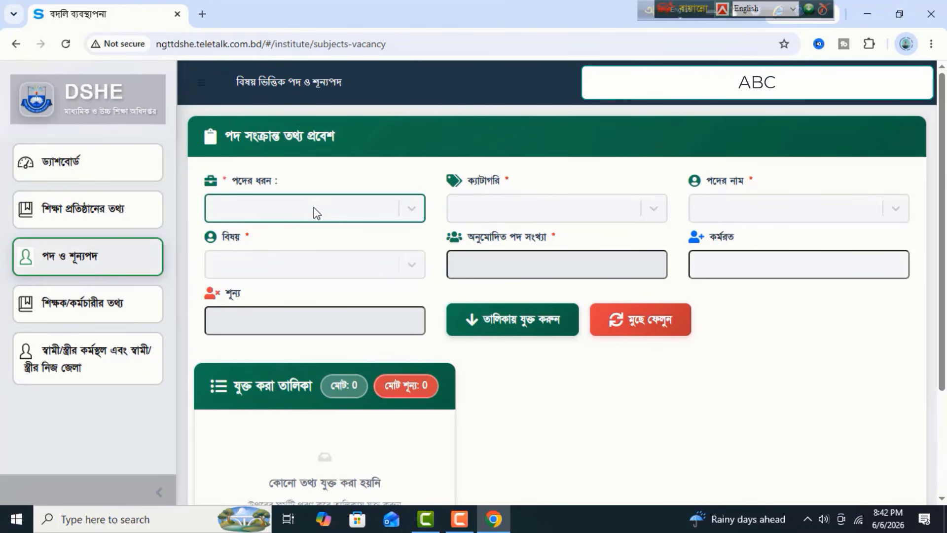
click(414, 213)
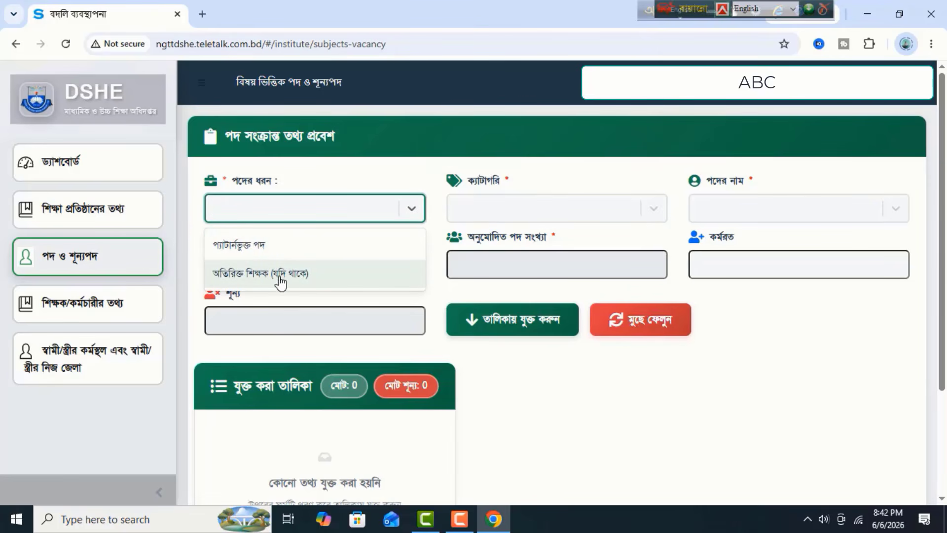
click(299, 252)
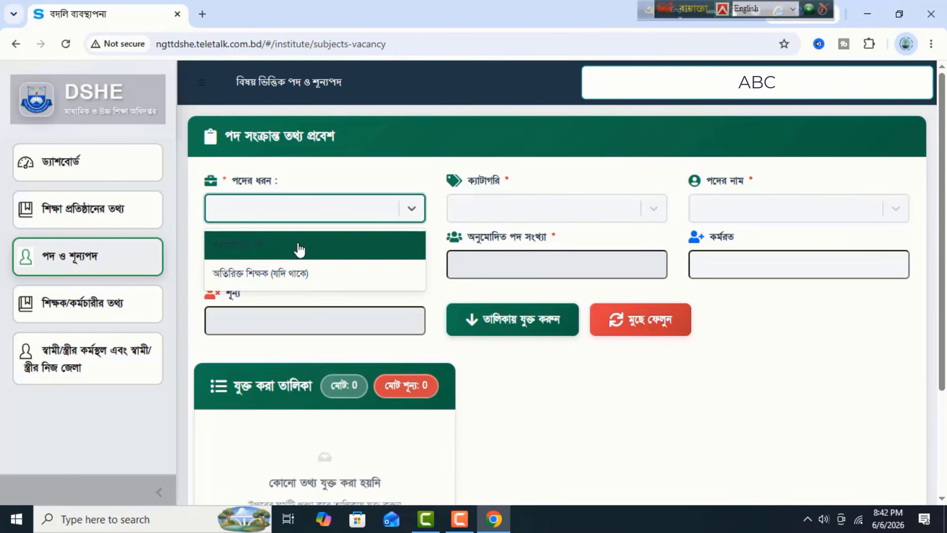
click(659, 210)
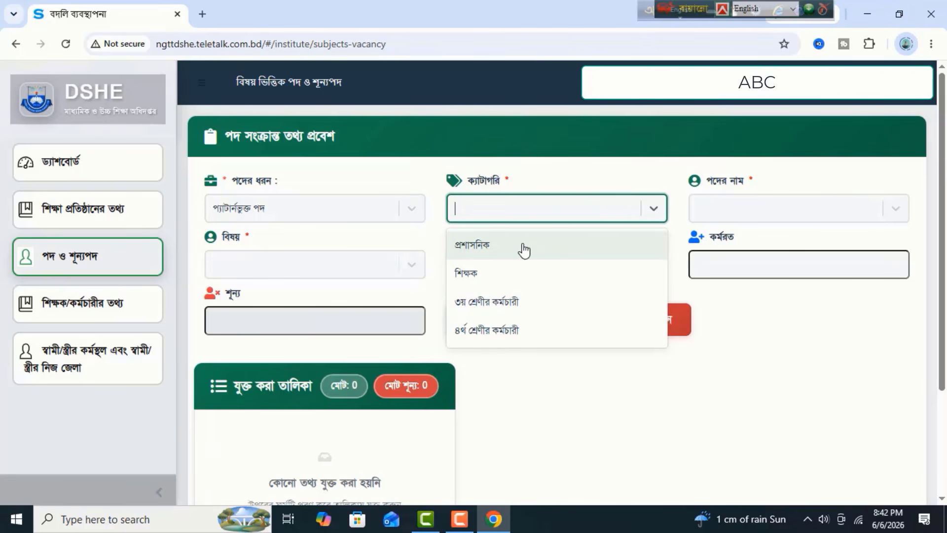
click(524, 251)
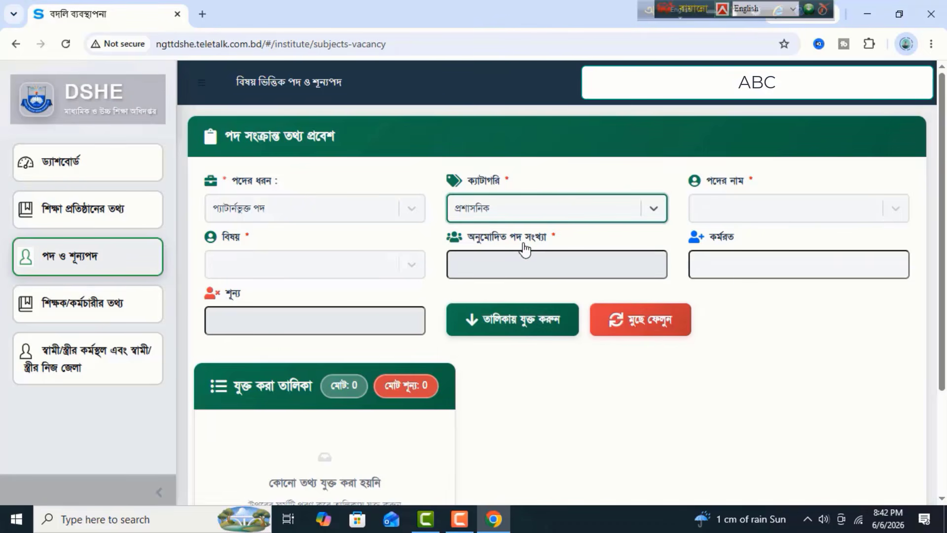
Step: Set পদের নাম to প্রধান শিক্ষক and কর্মরত to 1, and check the ক্যাটাগরি choices
click(896, 210)
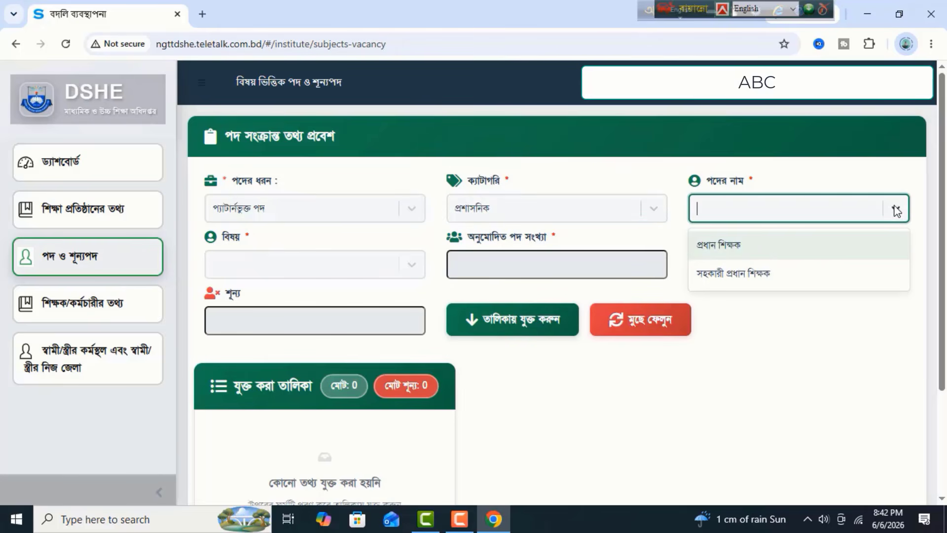
click(762, 249)
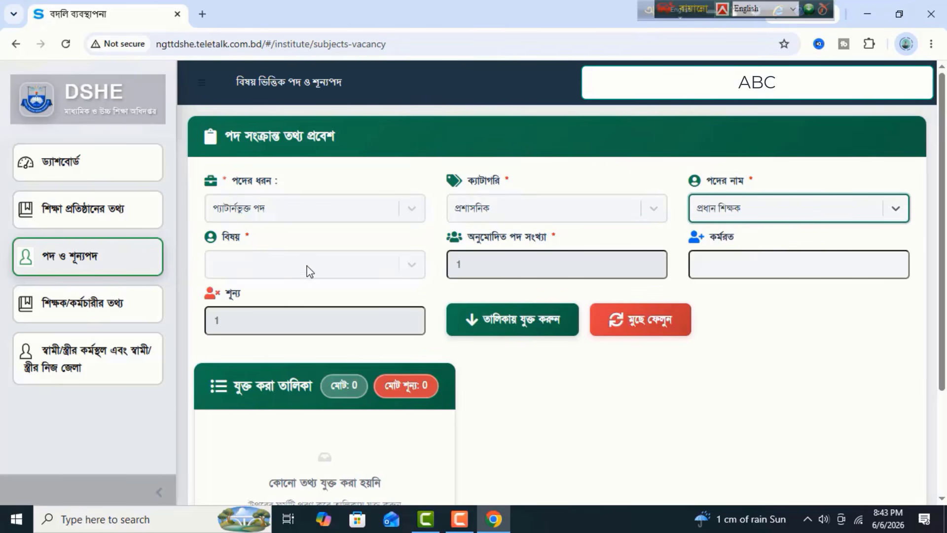
click(414, 268)
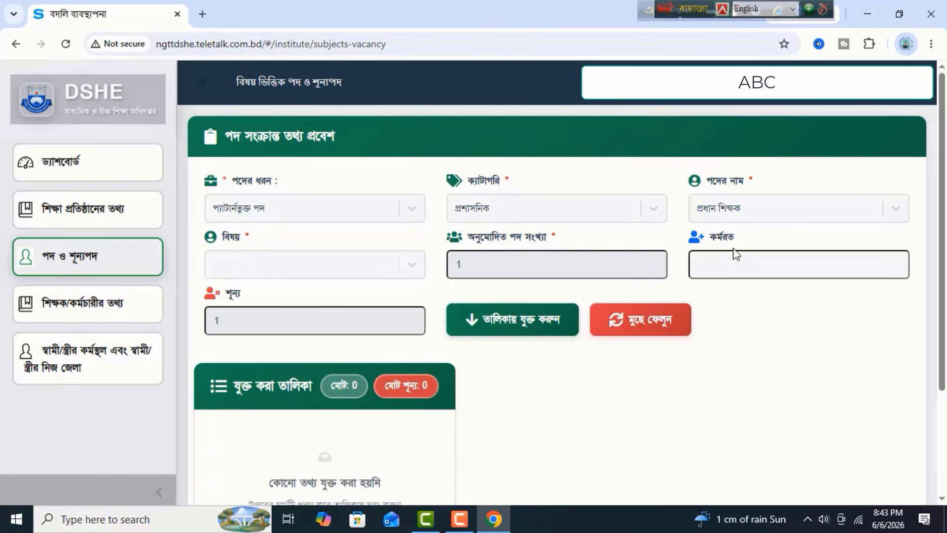
click(710, 266)
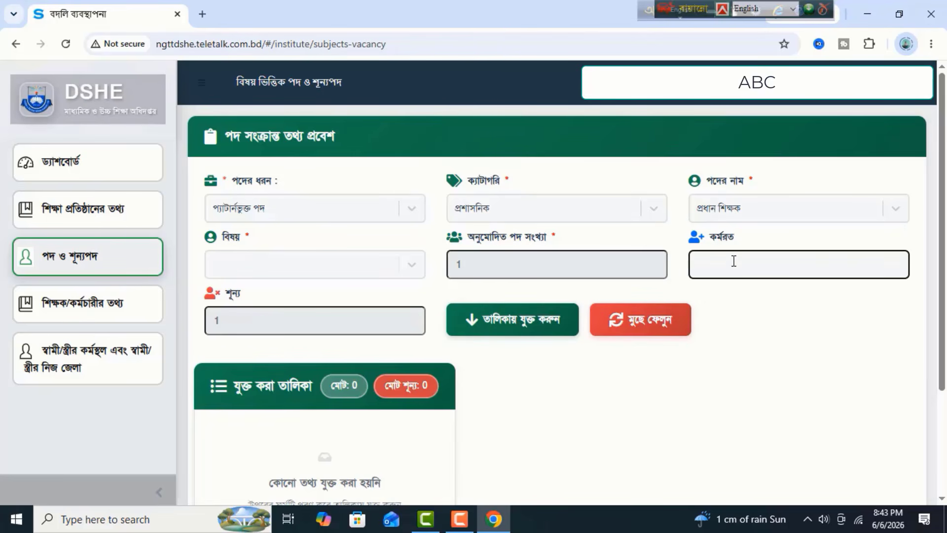
text(1)
click(657, 209)
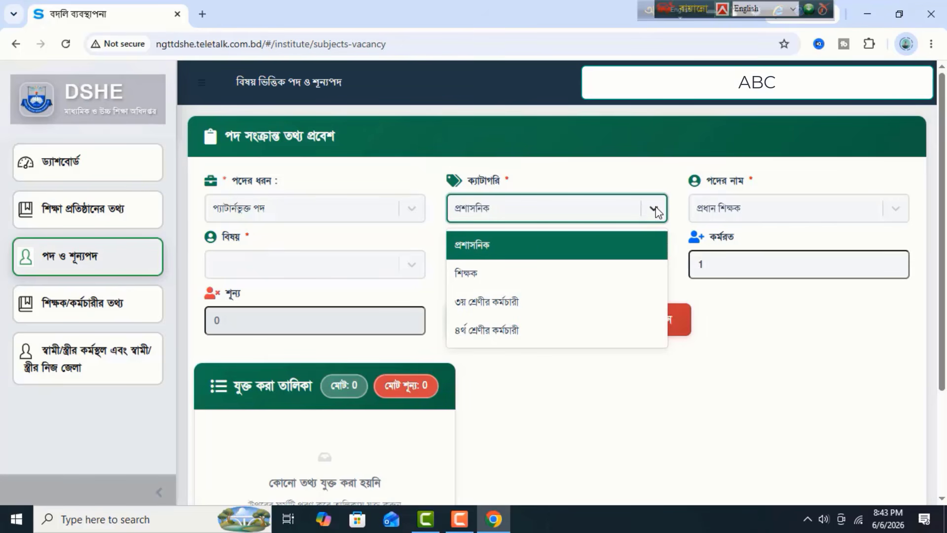
click(567, 377)
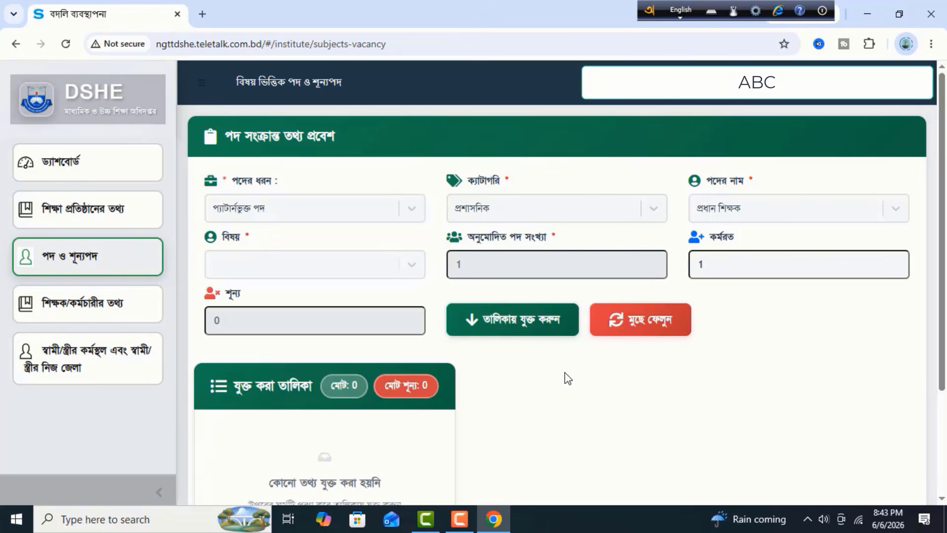
Step: Set পদের ধরন to প্যাটার্নভুক্ত পদ, ক্যাটাগরি to শিক্ষক, পদের নাম to সিনিয়র শিক্ষক/সহকারী শিক্ষক and বিষয় to বাংলা
click(412, 208)
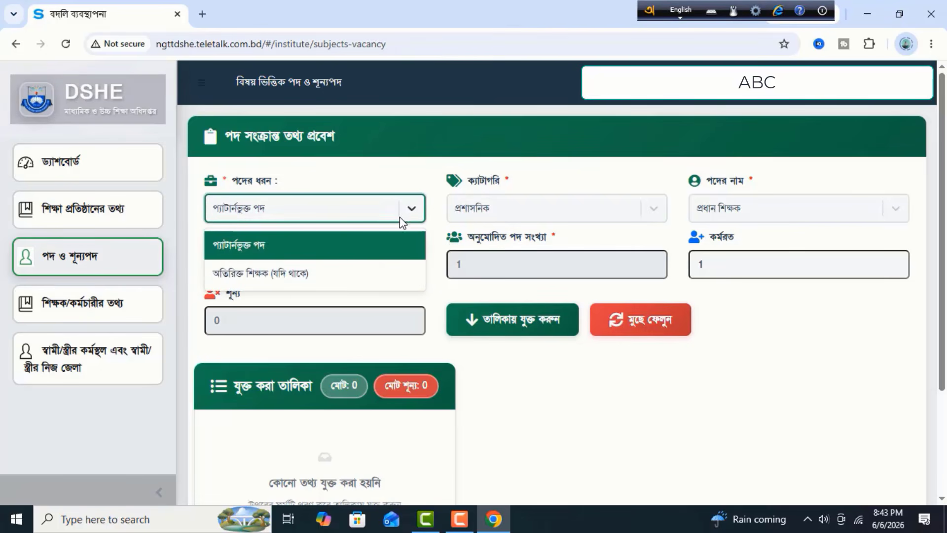
click(338, 247)
click(652, 212)
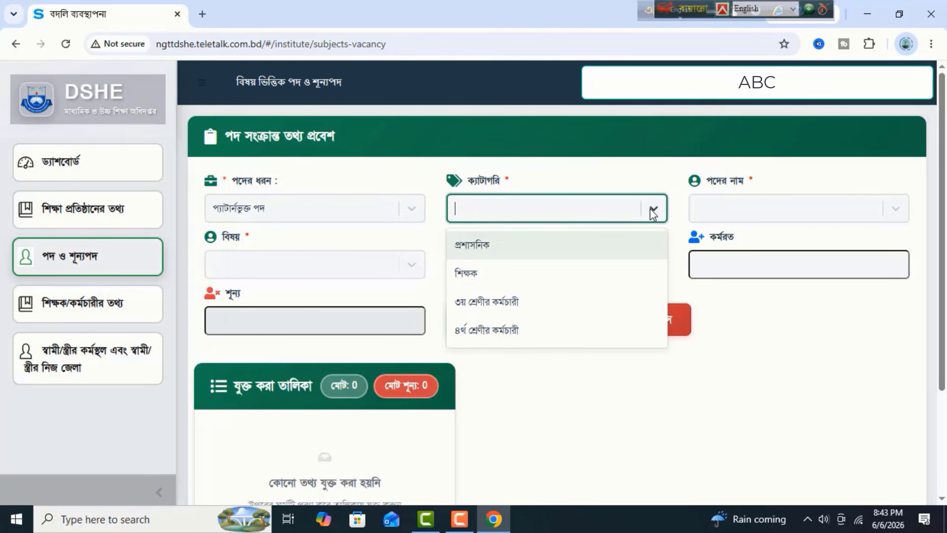
click(502, 273)
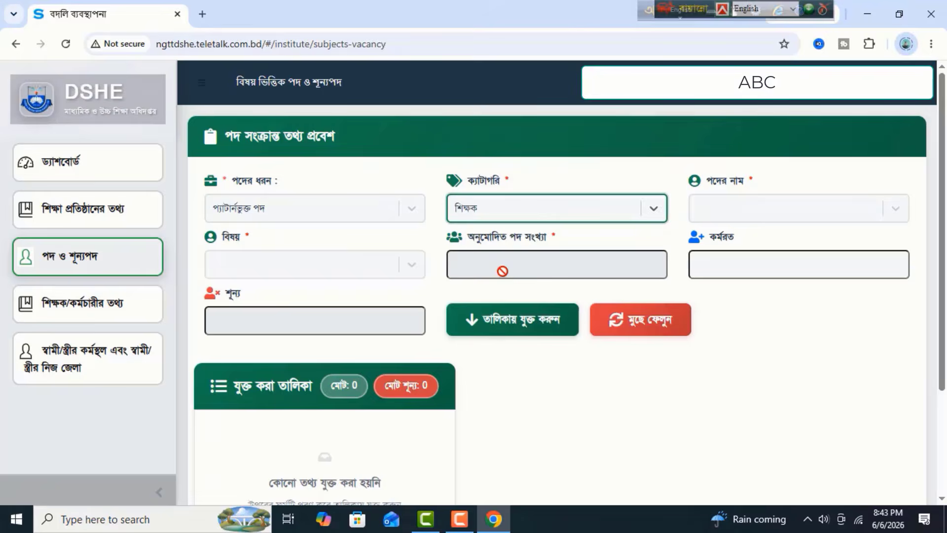
click(893, 212)
click(752, 252)
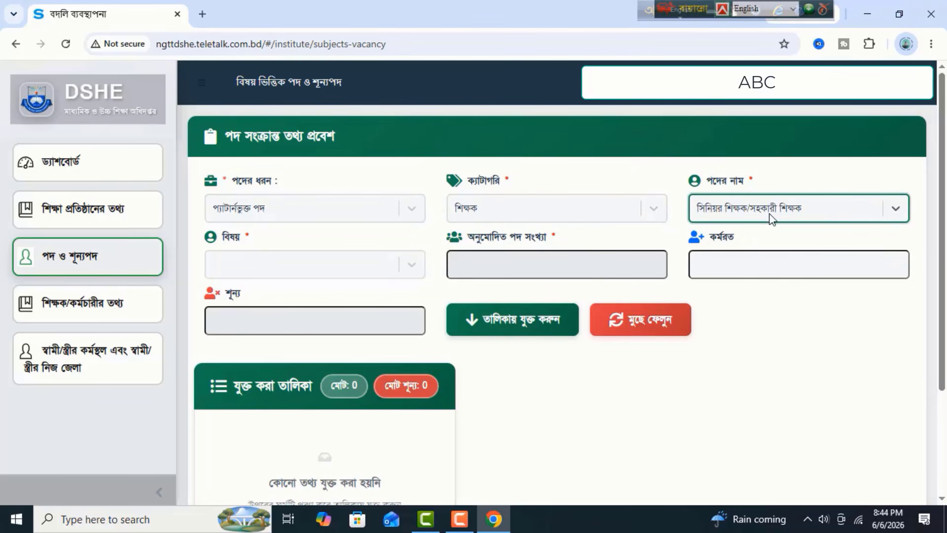
click(410, 267)
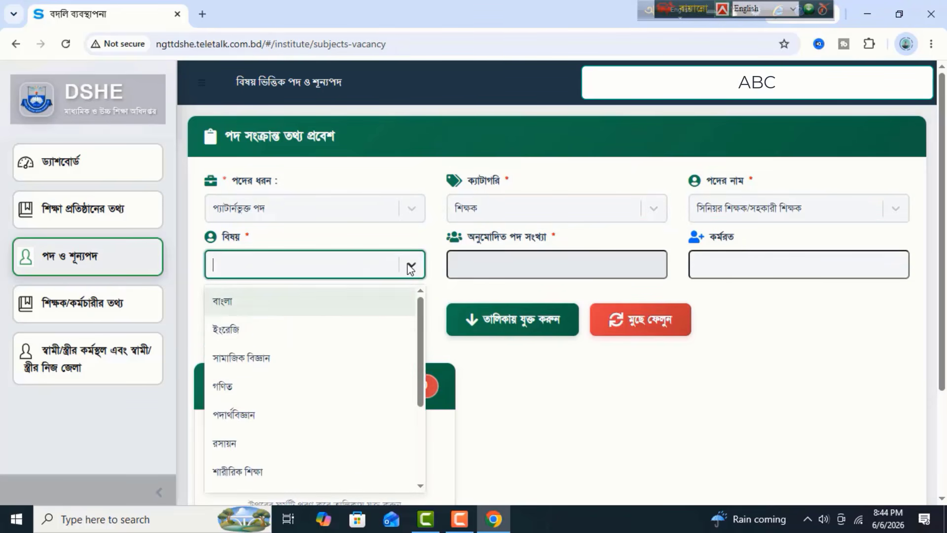
click(320, 303)
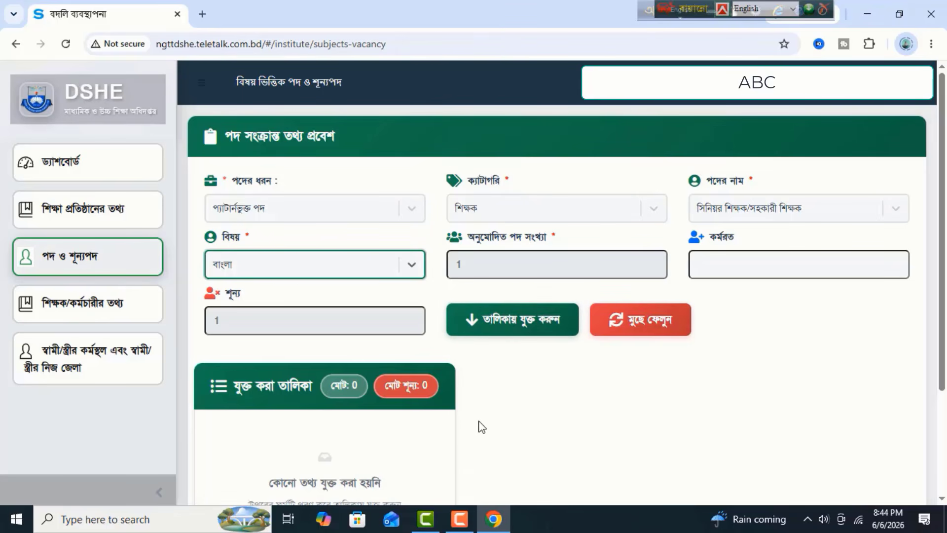
Step: Open the শিক্ষক/কর্মচারীর তথ্য page and check the নিজ জেলা choices
click(98, 307)
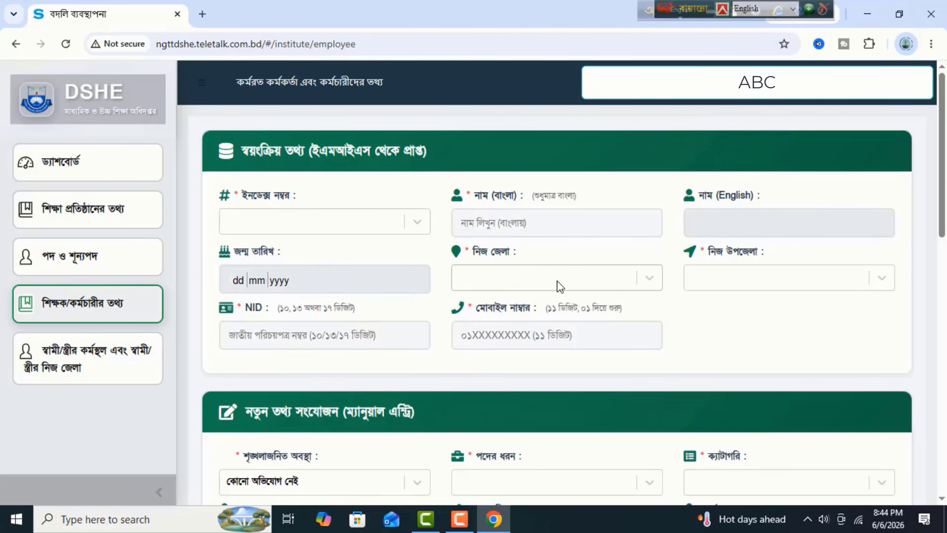
click(651, 282)
click(650, 283)
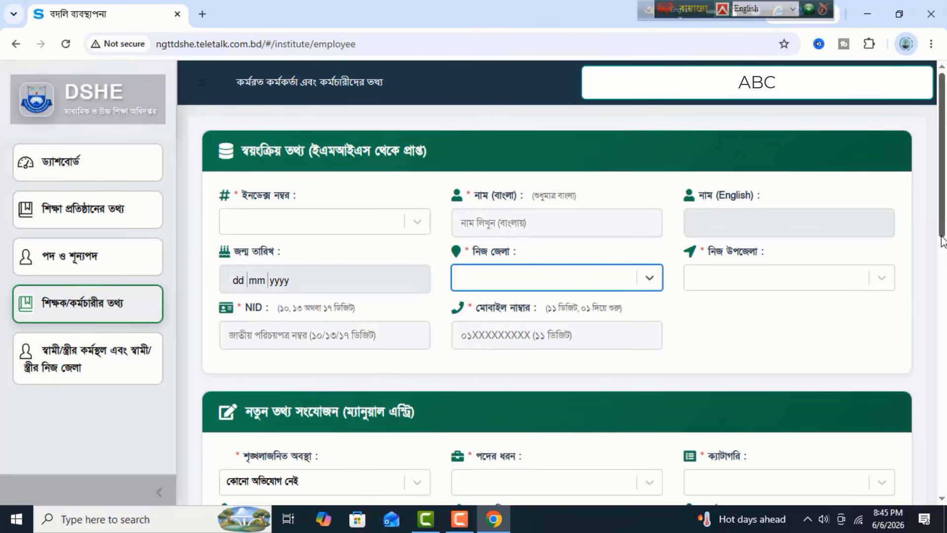
Step: Examine the choices for শৃঙ্খলাজনিত অবস্থা, পদের ধরন, ক্যাটাগরি and পদের নাম in the manual entry section
drag(944, 234, 944, 341)
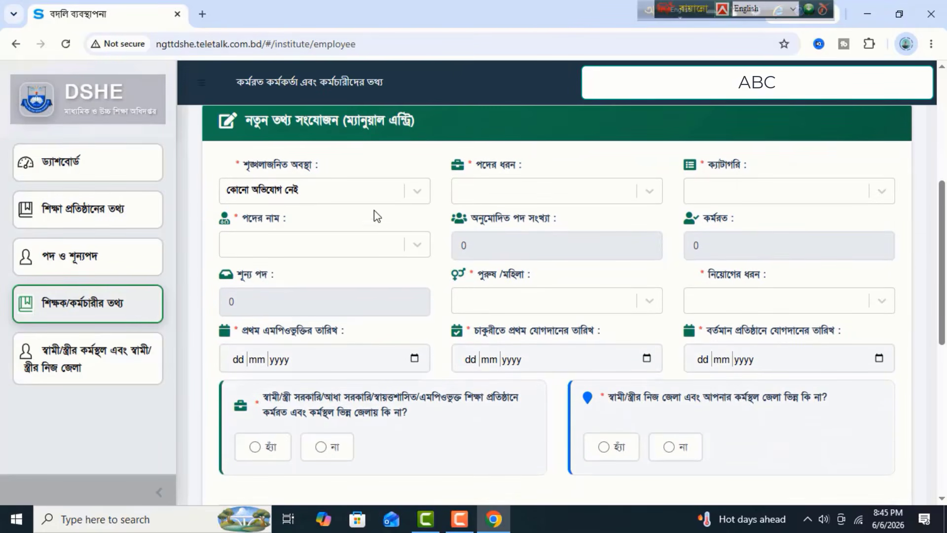
click(418, 194)
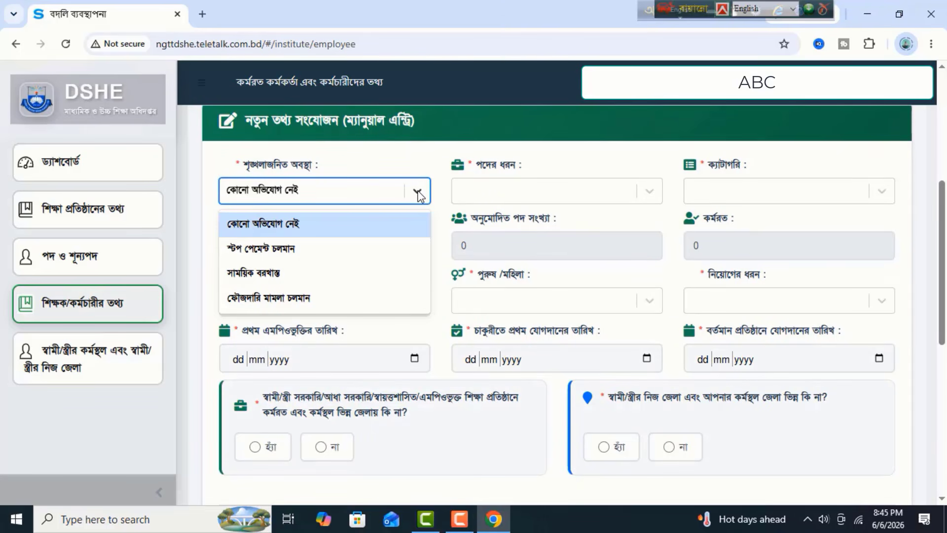
click(441, 217)
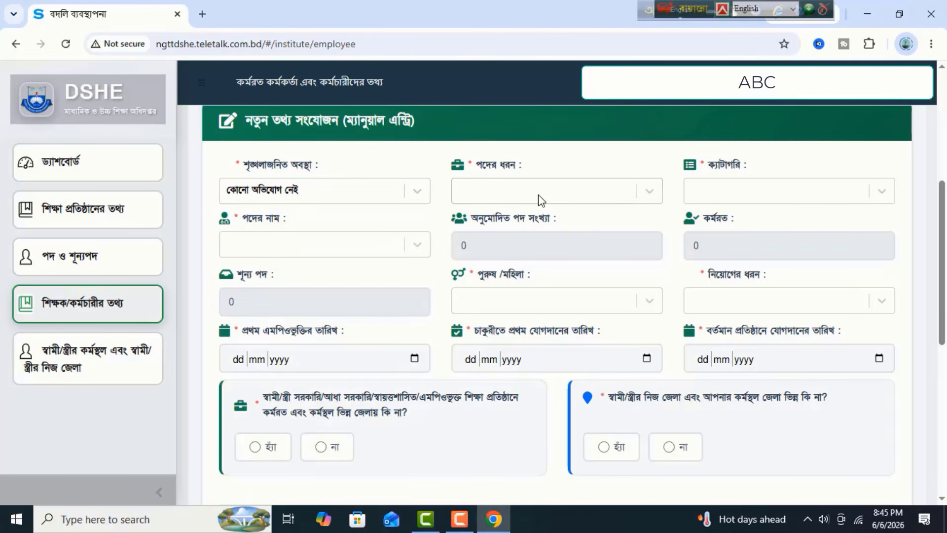
click(650, 193)
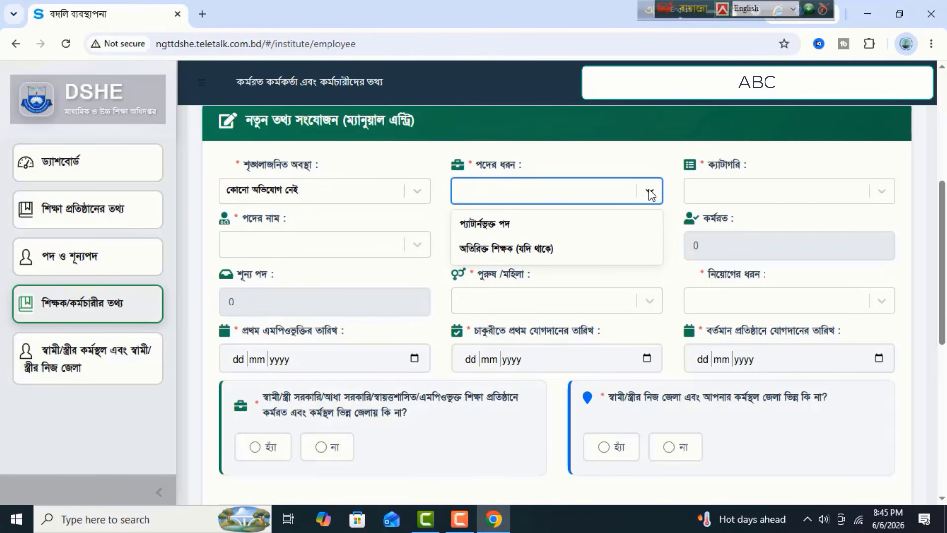
click(650, 192)
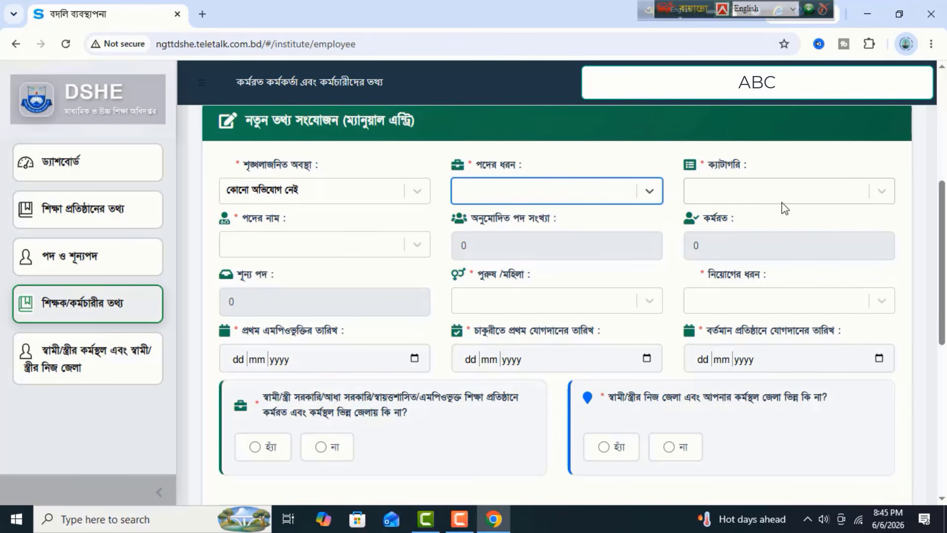
click(888, 196)
click(885, 192)
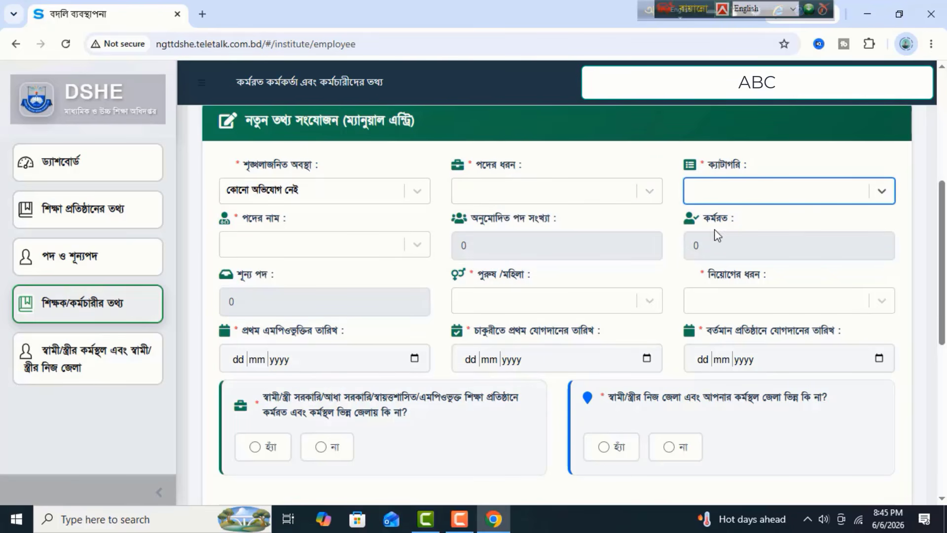
click(418, 246)
click(418, 247)
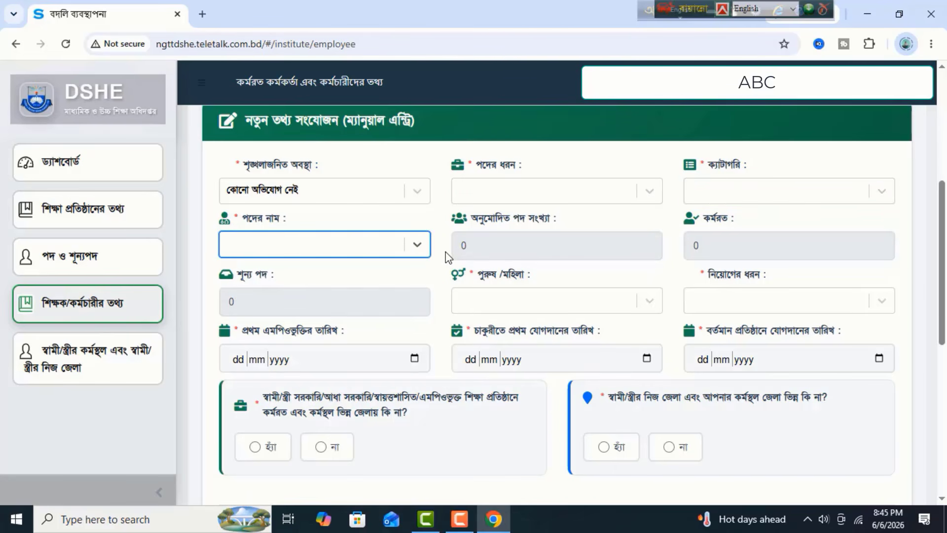
click(445, 251)
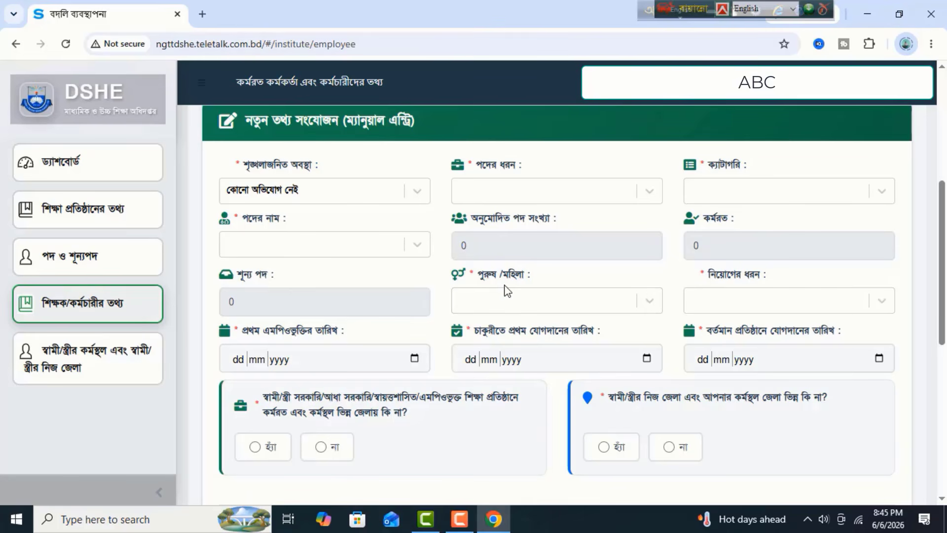
Step: Examine the choices for পুরুষ/মহিলা and নিয়োগের ধরন in the manual entry section
click(649, 302)
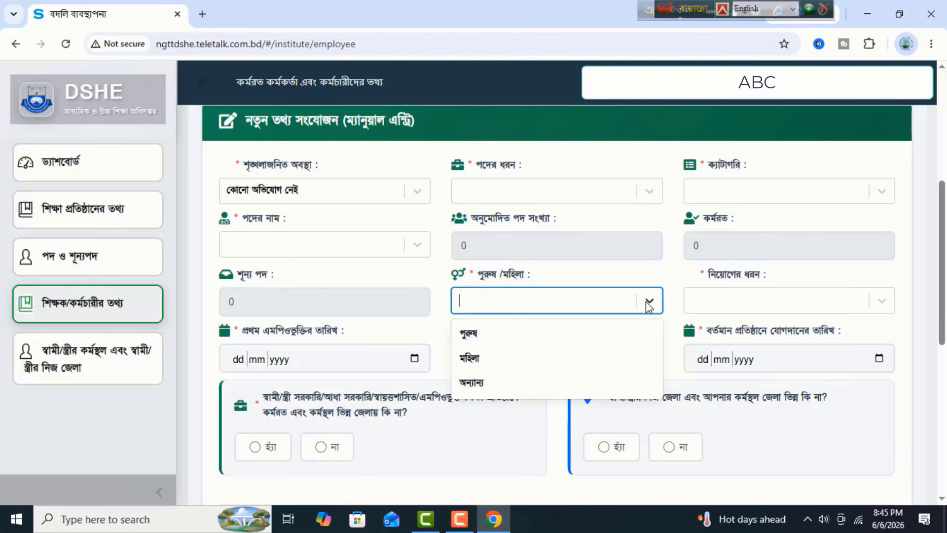
click(649, 302)
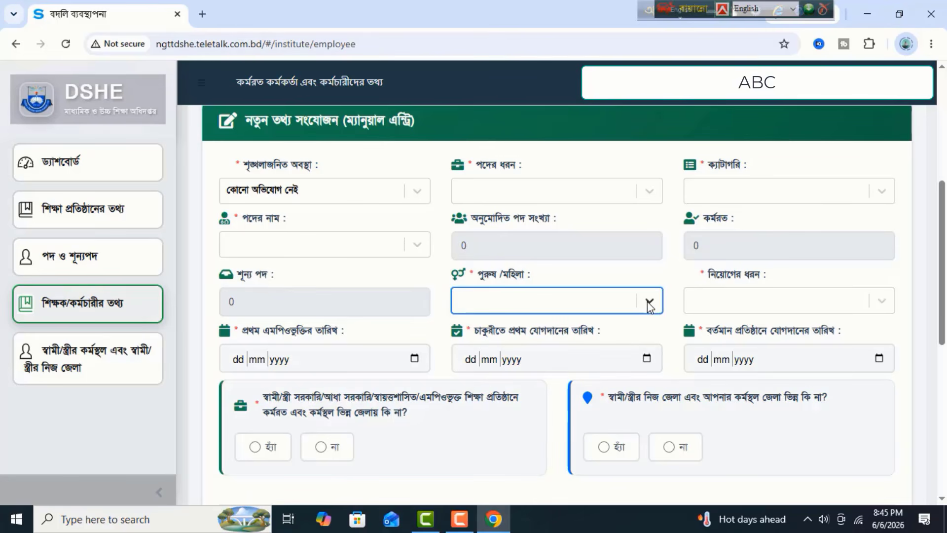
click(881, 302)
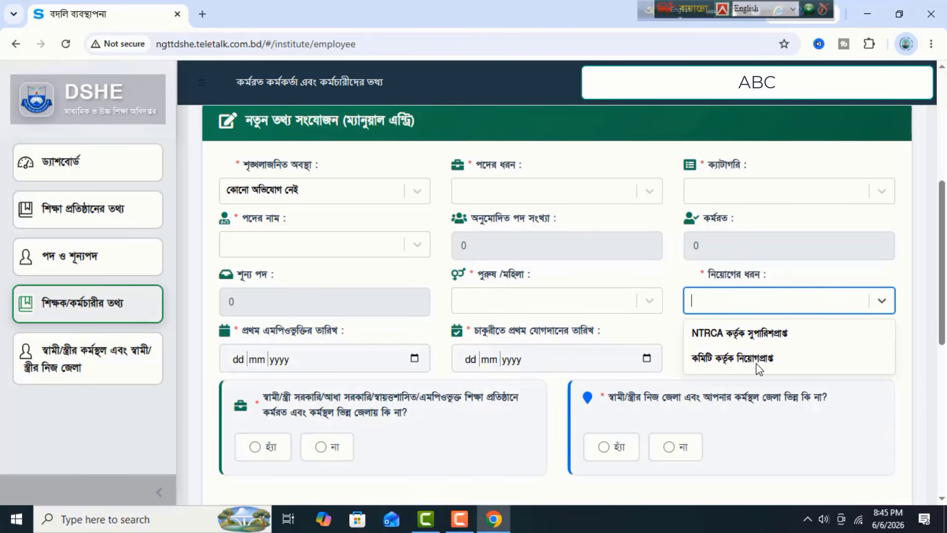
click(909, 351)
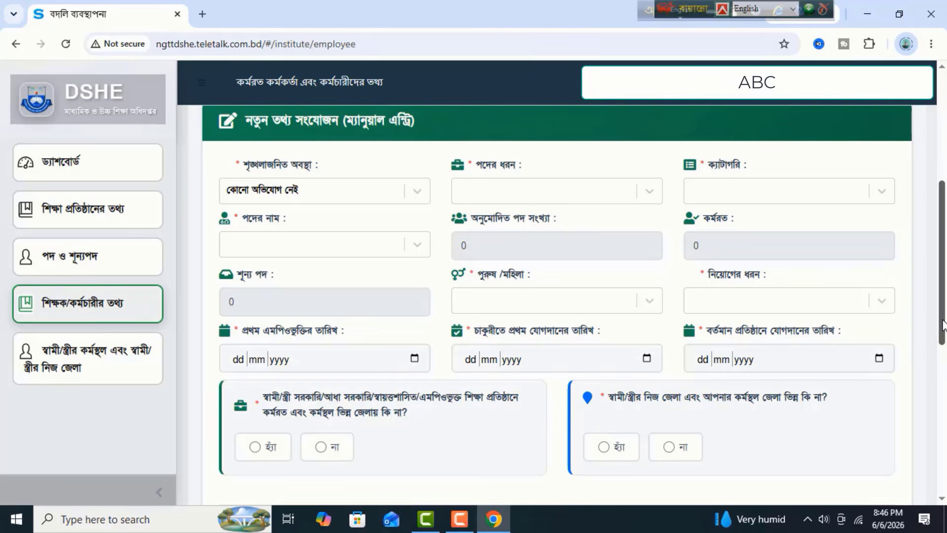
Step: Review the whole employee form, from the personal details to the joining dates, the spouse questions and the নিয়োগকৃত কর্মচারী/শিক্ষক তালিকা
drag(943, 314, 943, 357)
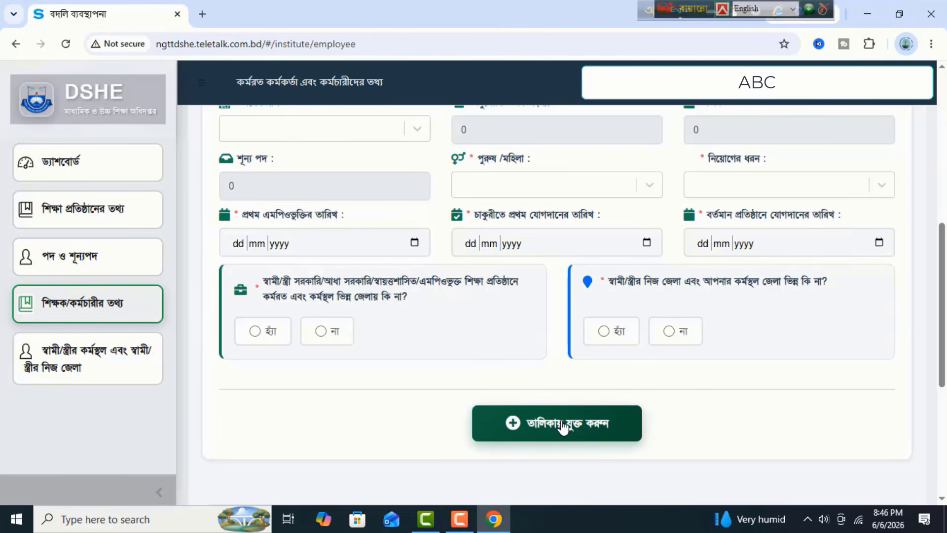
drag(944, 340, 944, 188)
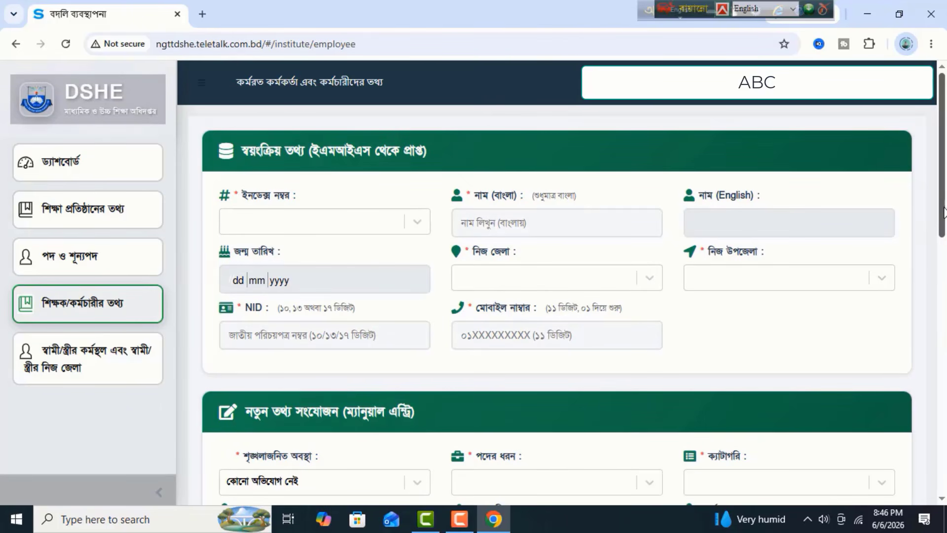
drag(943, 203, 943, 182)
scroll(942, 182, down, 10)
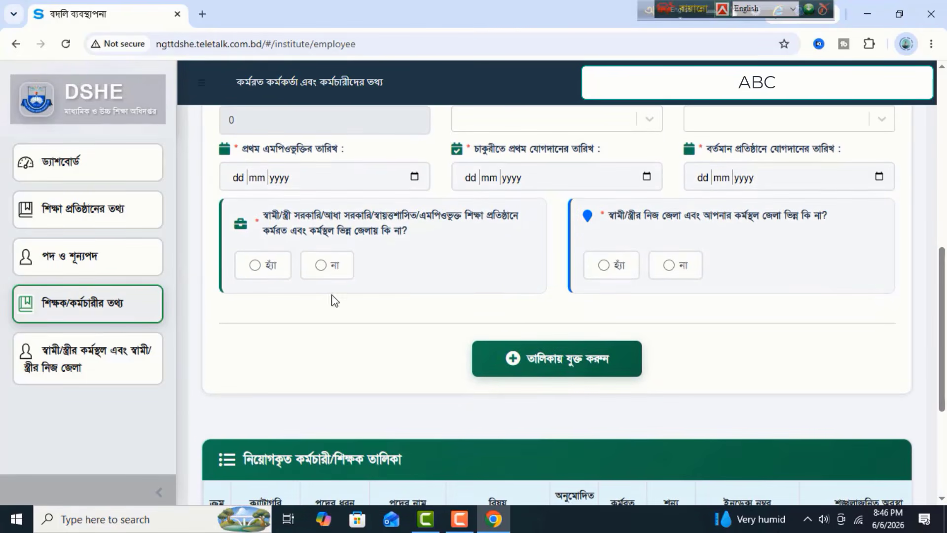
scroll(531, 406, up, 10)
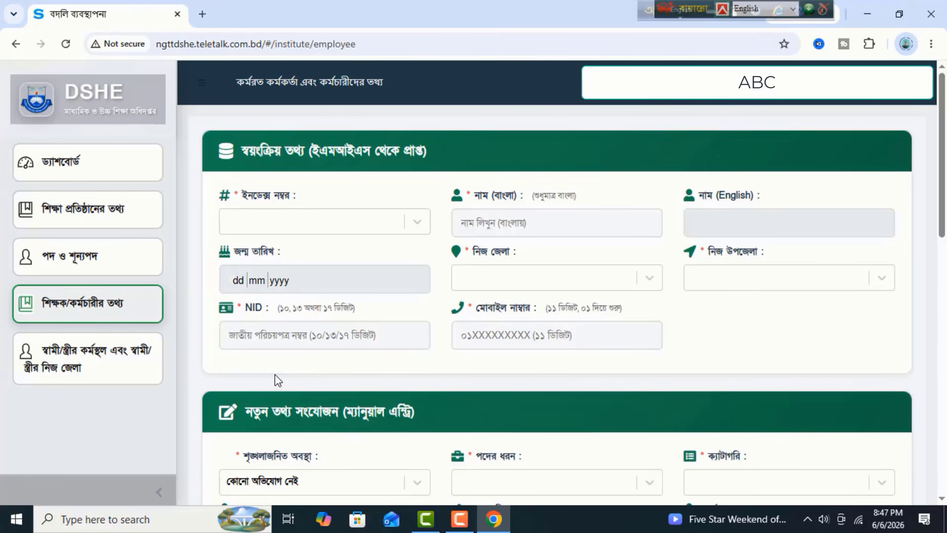
scroll(943, 215, down, 10)
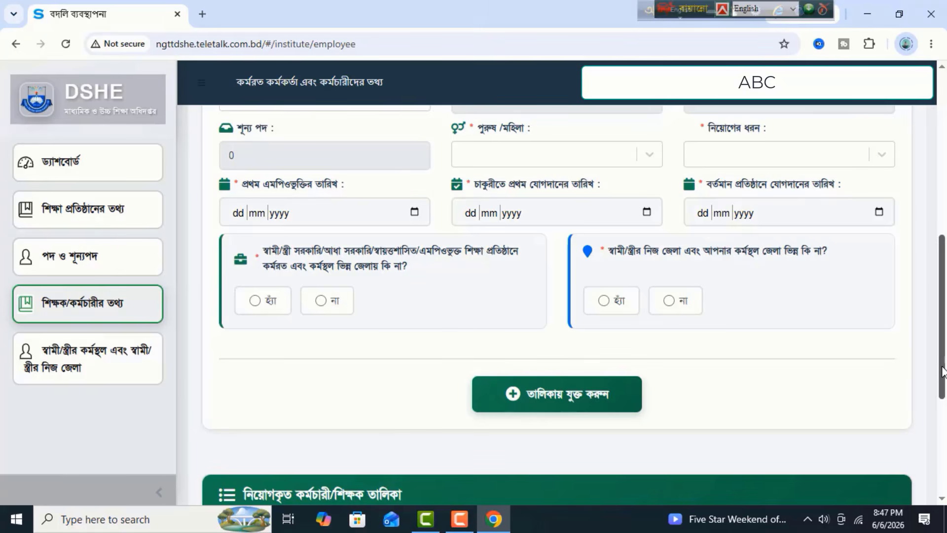
drag(942, 373, 942, 208)
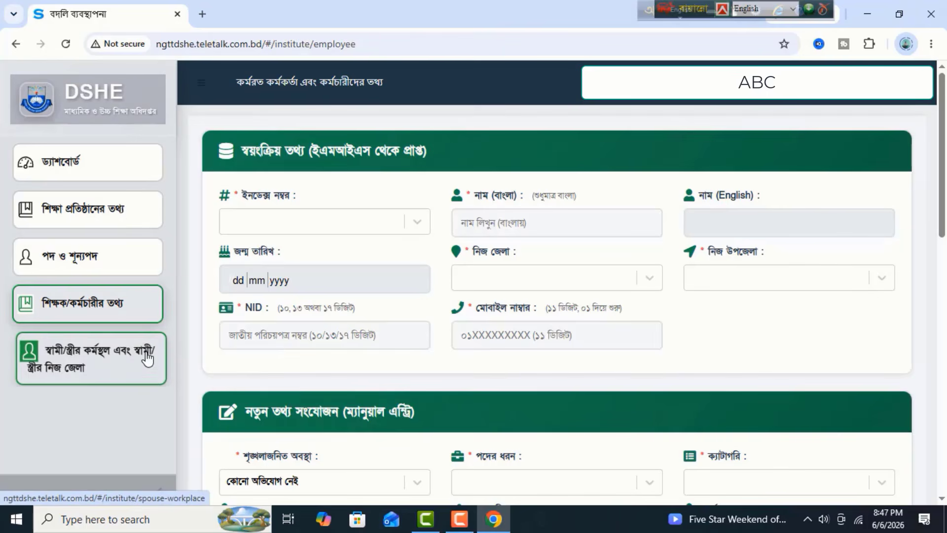
Step: Open the spouse workplace and home district page and choose সরকারি as the কর্মস্থলের ধরণ
click(100, 352)
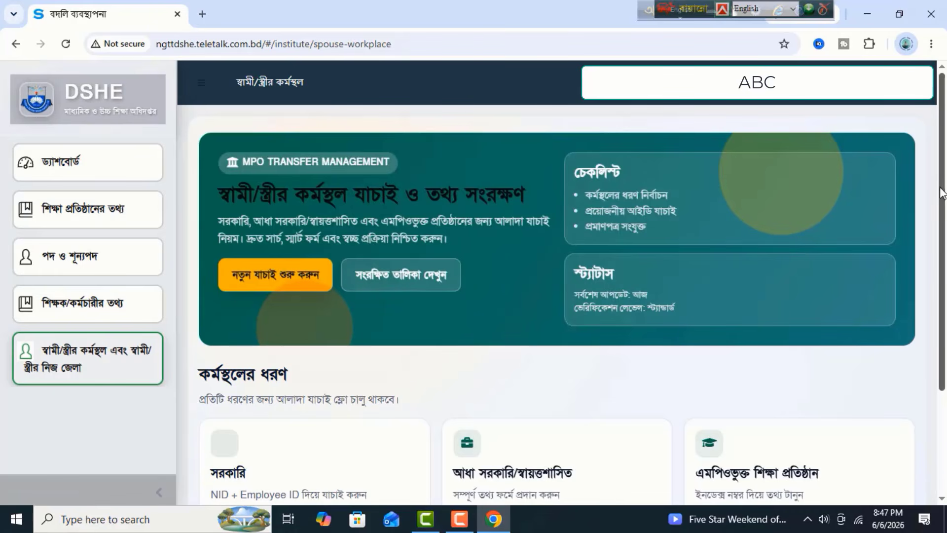
drag(942, 187, 945, 210)
scroll(944, 210, down, 3)
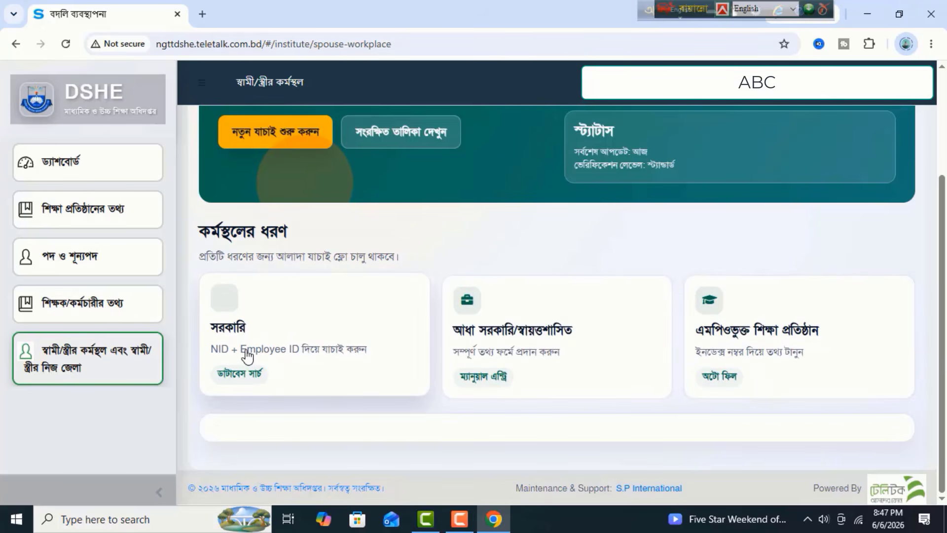
click(238, 333)
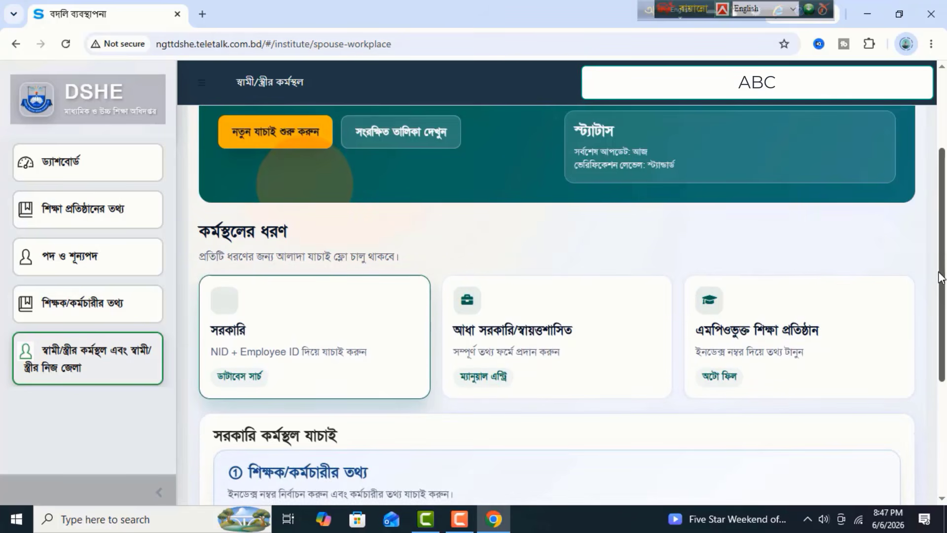
Step: Check the শিক্ষক/কর্মচারীর ইনডেক্স নম্বর choices in the সরকারি কর্মস্থল যাচাই form
drag(942, 281, 946, 366)
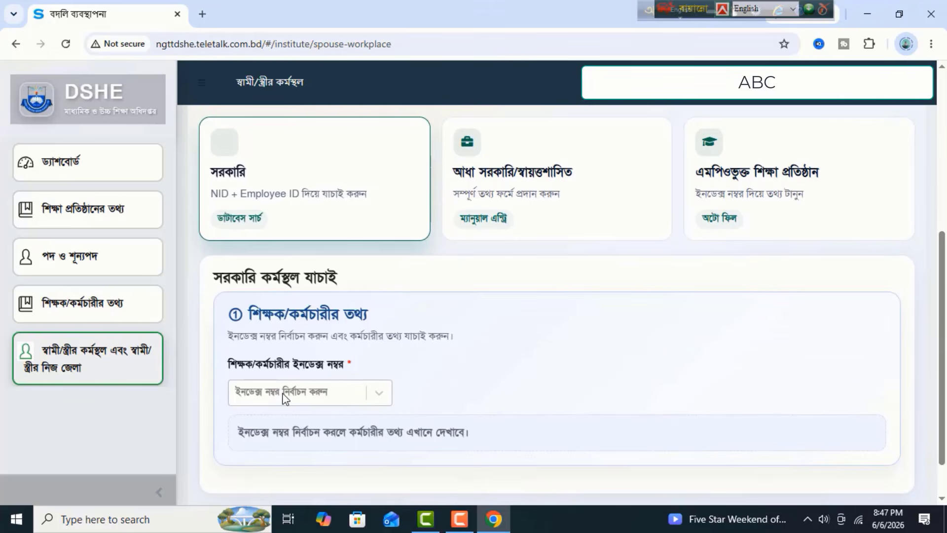
click(382, 393)
click(384, 393)
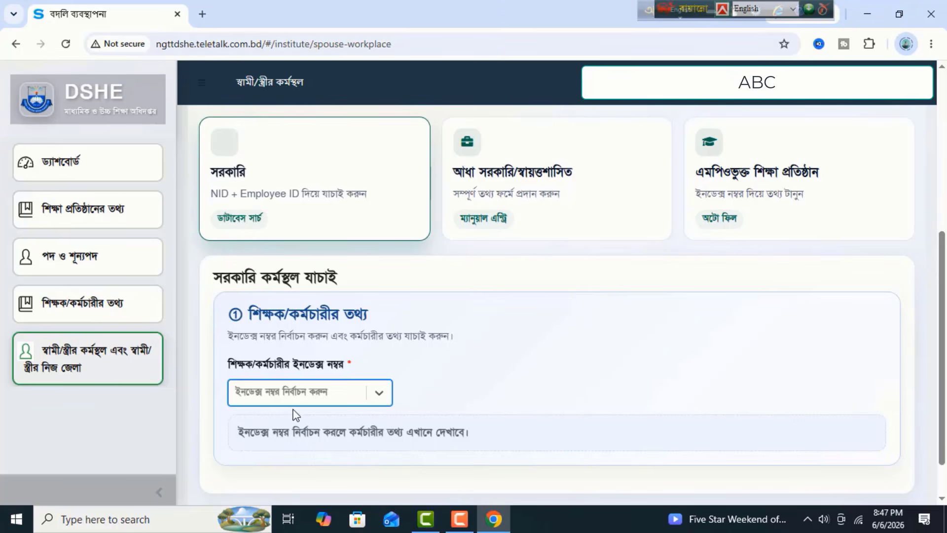
Step: View the আধা সরকারি/স্বায়ত্তশাসিত form and the এমপিওভুক্ত শিক্ষা প্রতিষ্ঠান form, including its স্বামী/স্ত্রীর ইনডেক্স নম্বর search
click(536, 180)
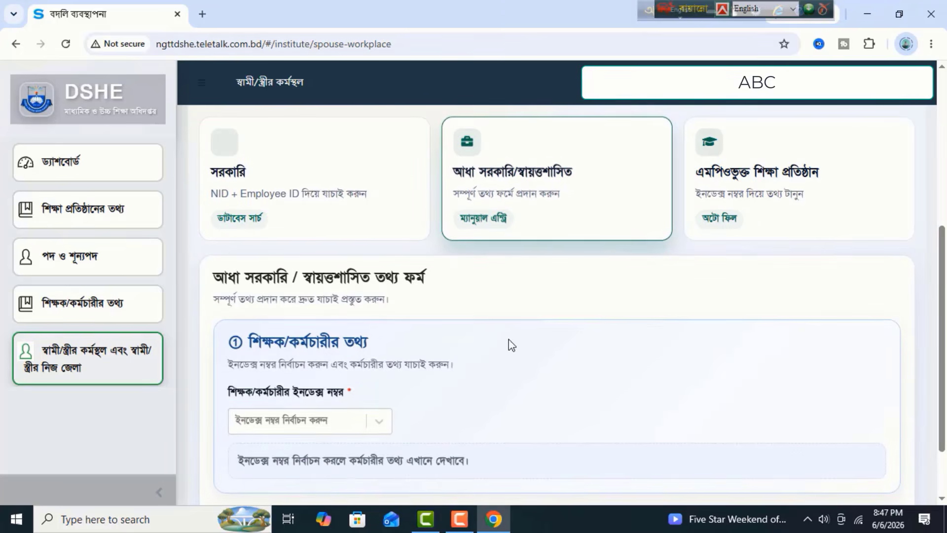
click(745, 170)
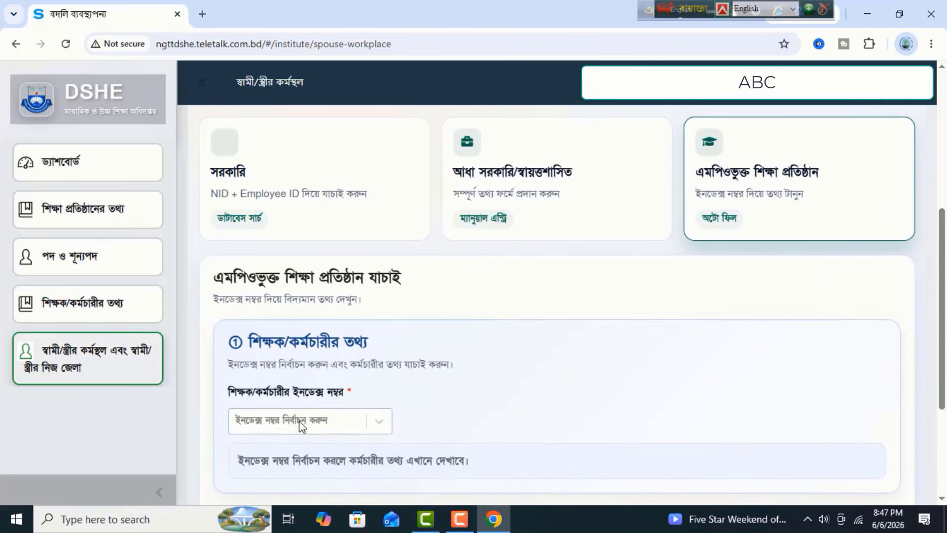
scroll(929, 438, down, 4)
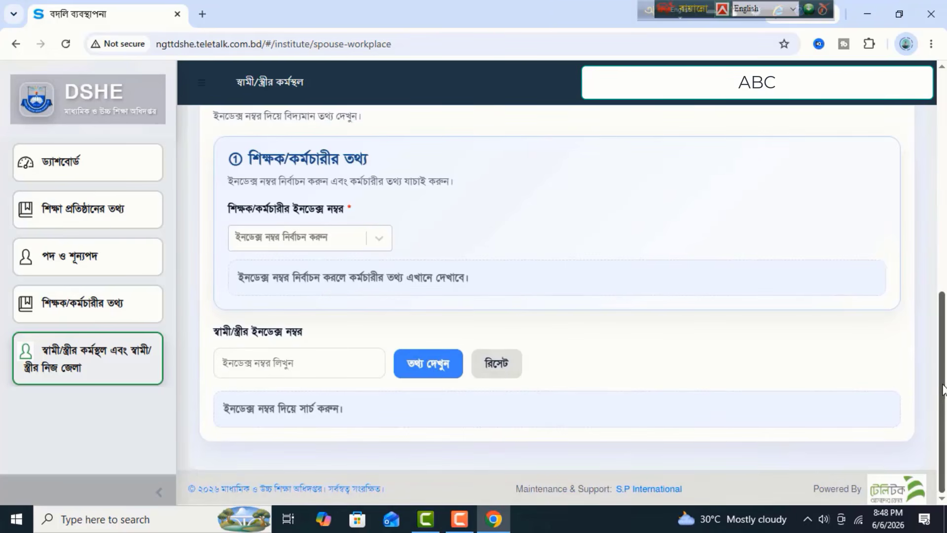
drag(944, 390, 910, 181)
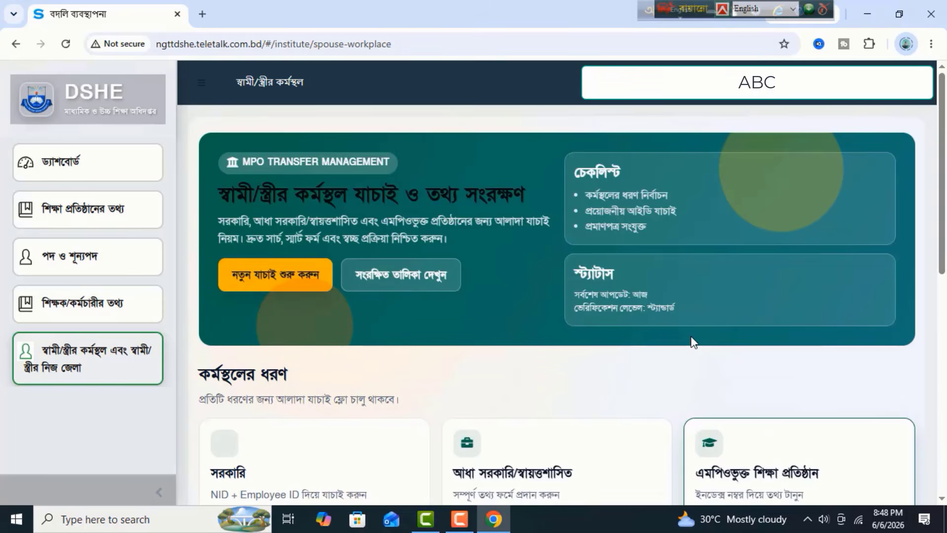